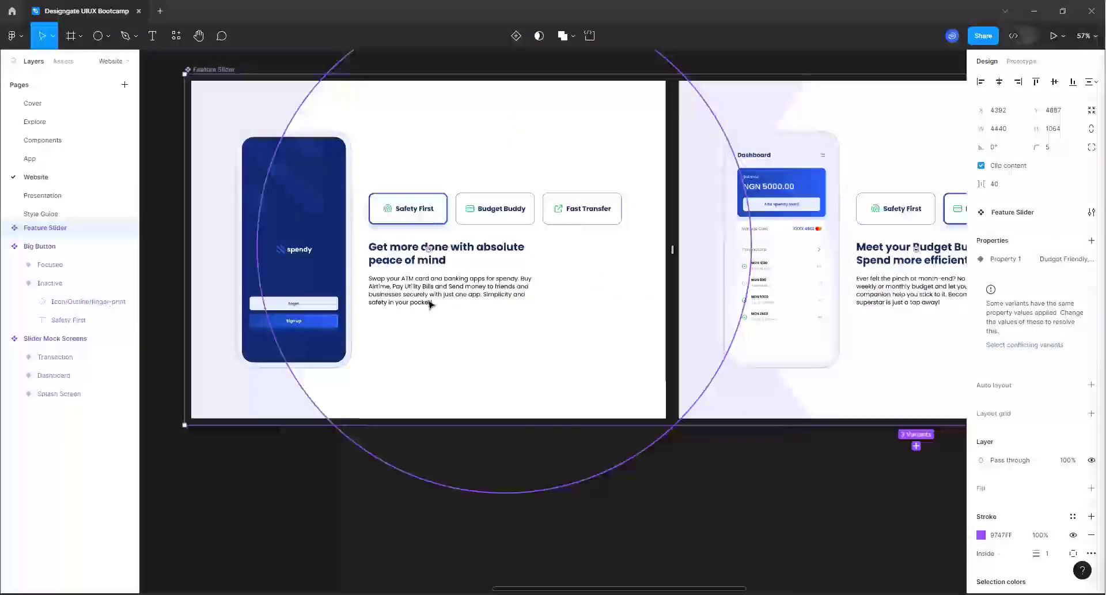
Set the first slide's heading-and-paragraph text frame width to 480
left_click(426, 293)
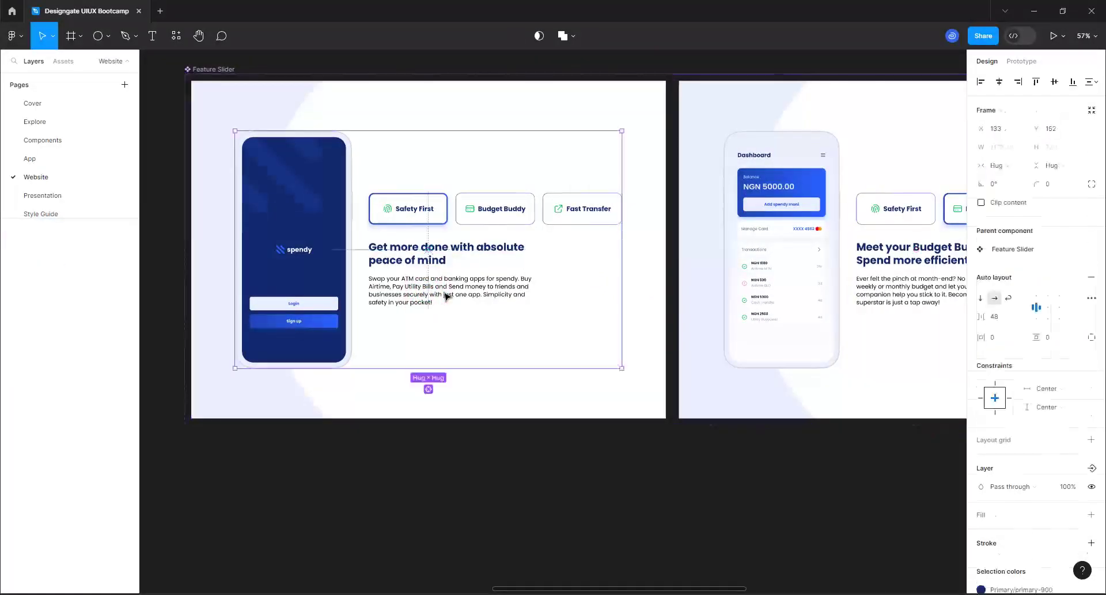
left_click(445, 295)
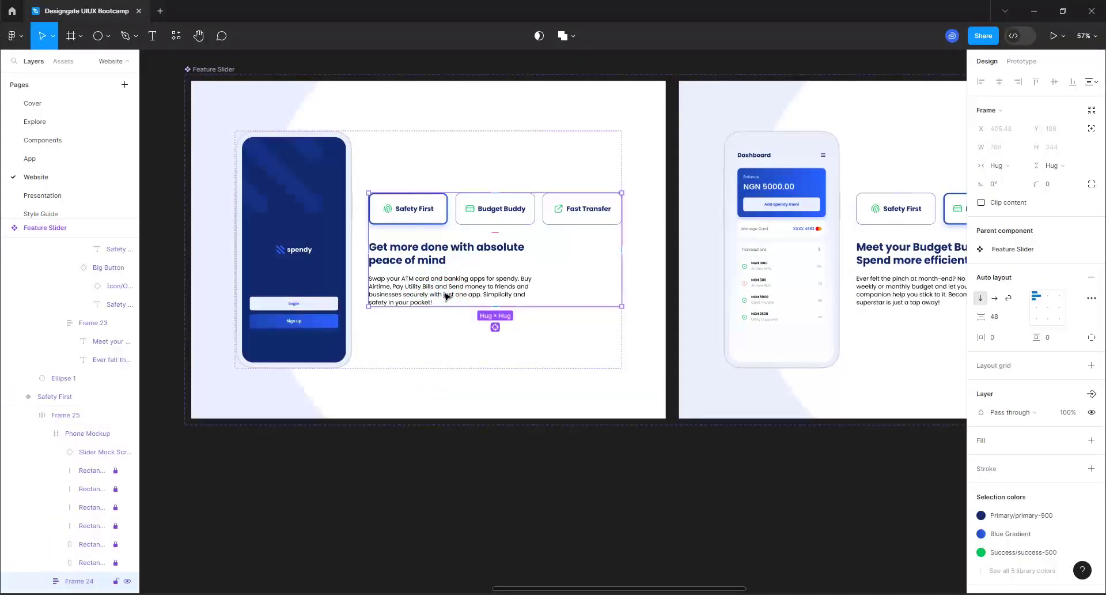
left_click(445, 295)
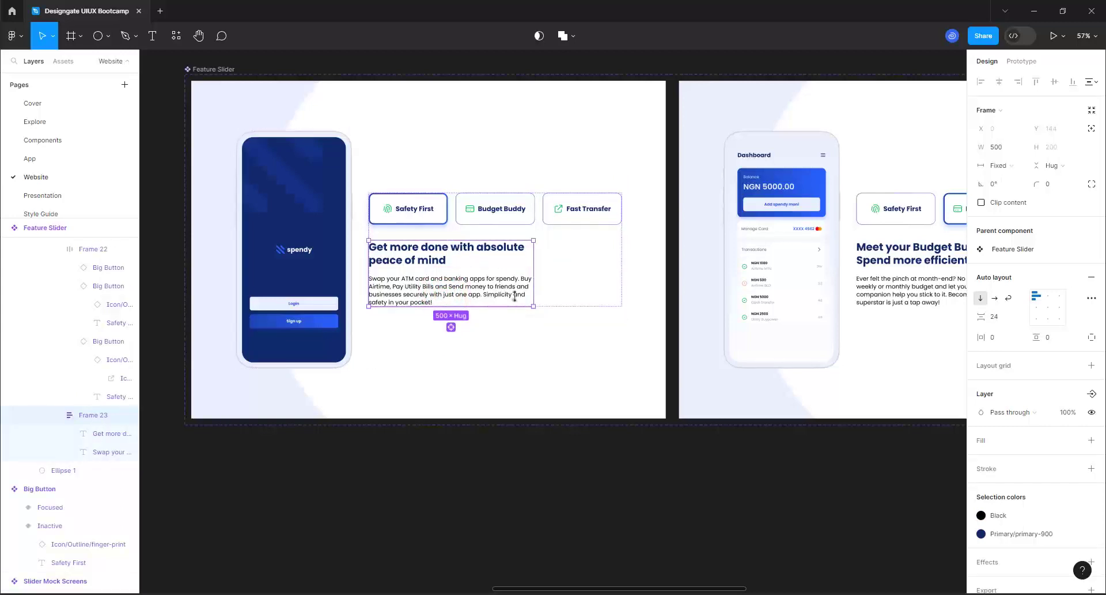
left_click(996, 153)
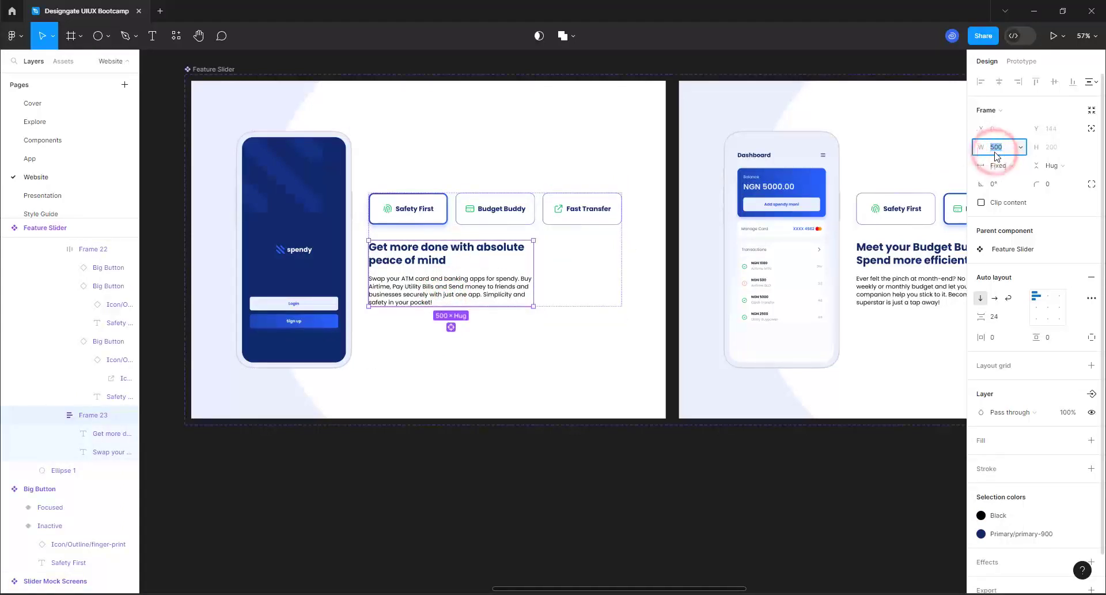
type("480")
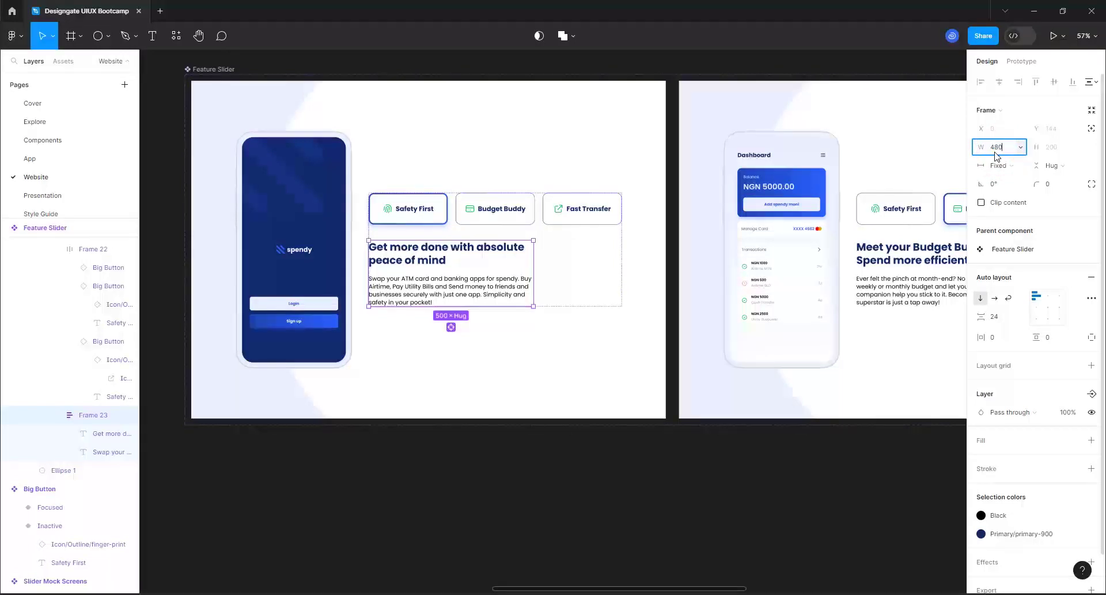
key("Return")
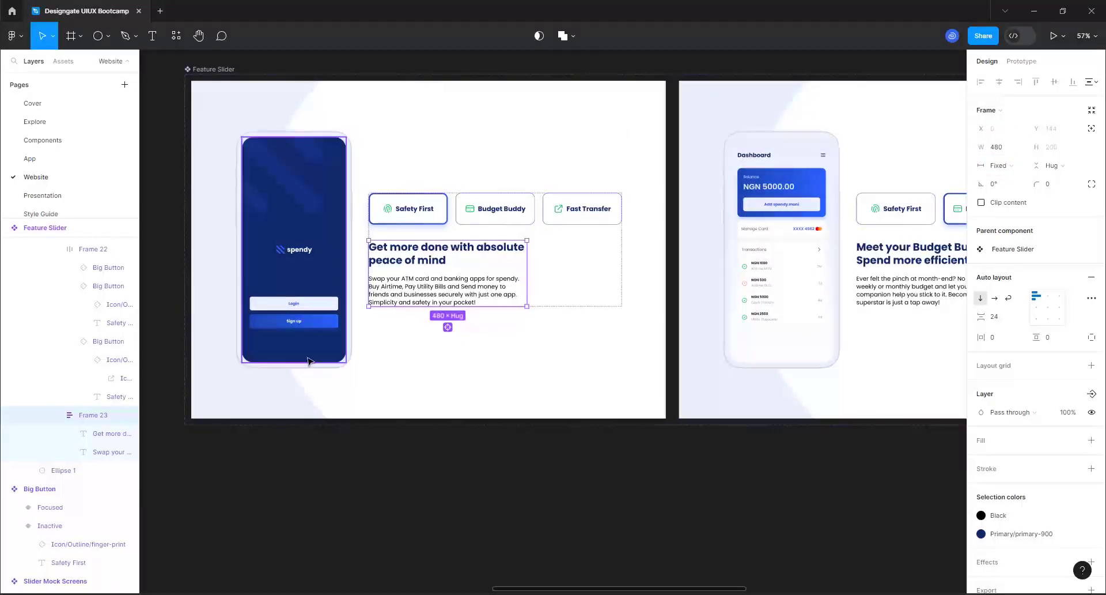
scroll(385, 361, "down", 4)
Set the Budget Buddy slide's heading-and-paragraph block width to 480
left_click(699, 314)
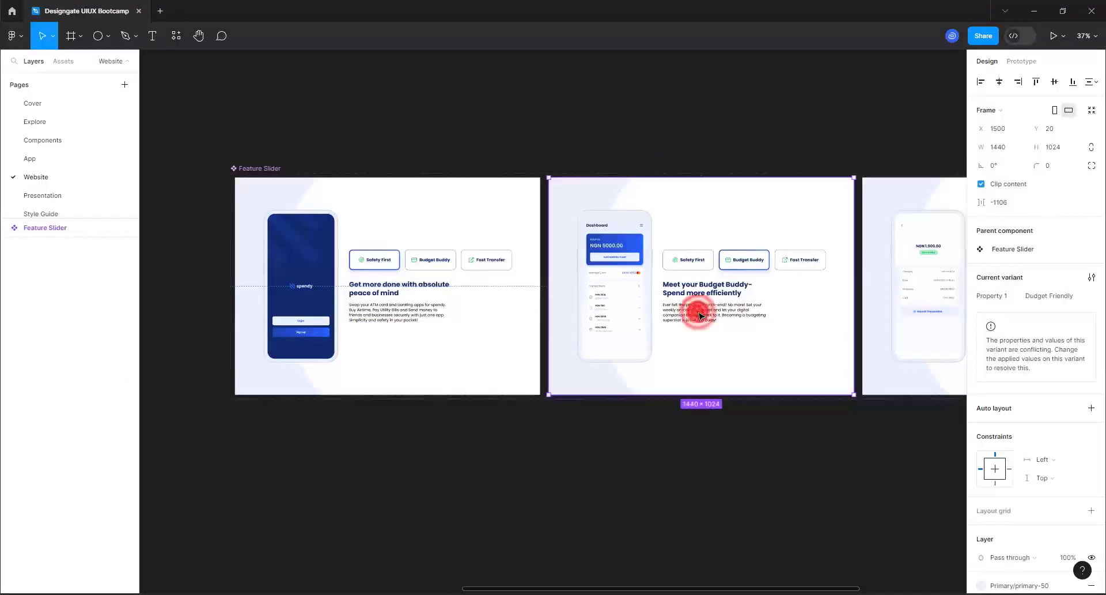
double_click(699, 314)
double_click(700, 314)
double_click(702, 315)
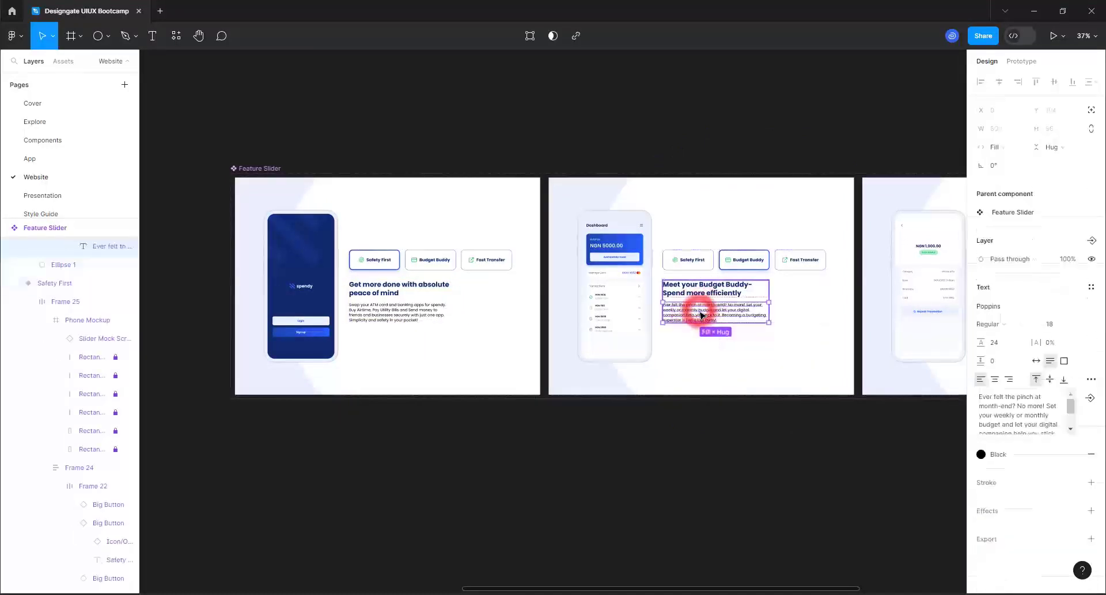
left_click(724, 362)
left_click(722, 303)
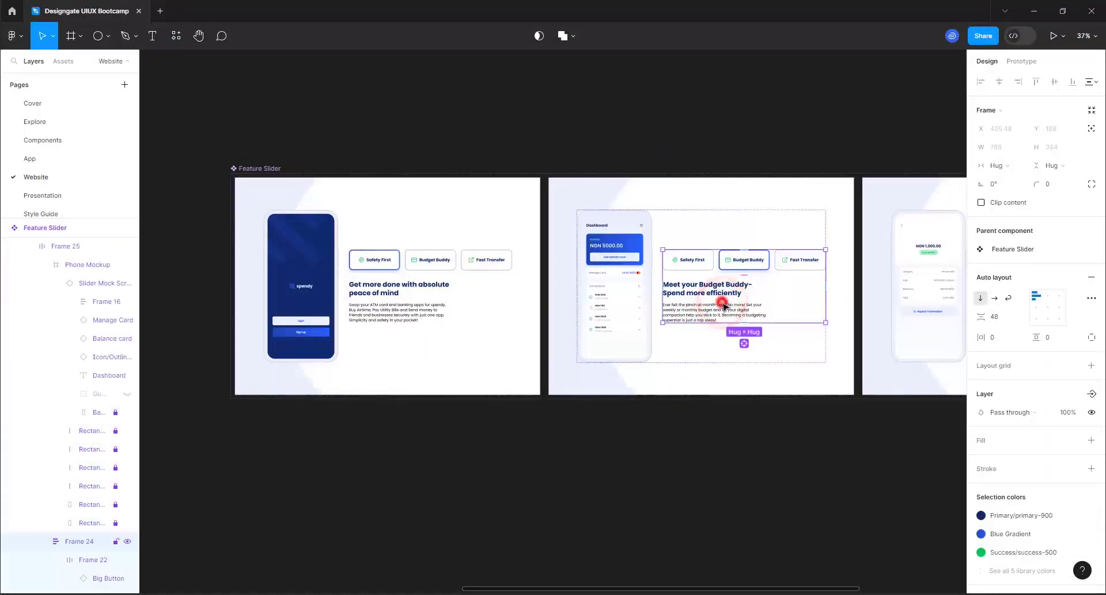
left_click(722, 306)
left_click(1002, 148)
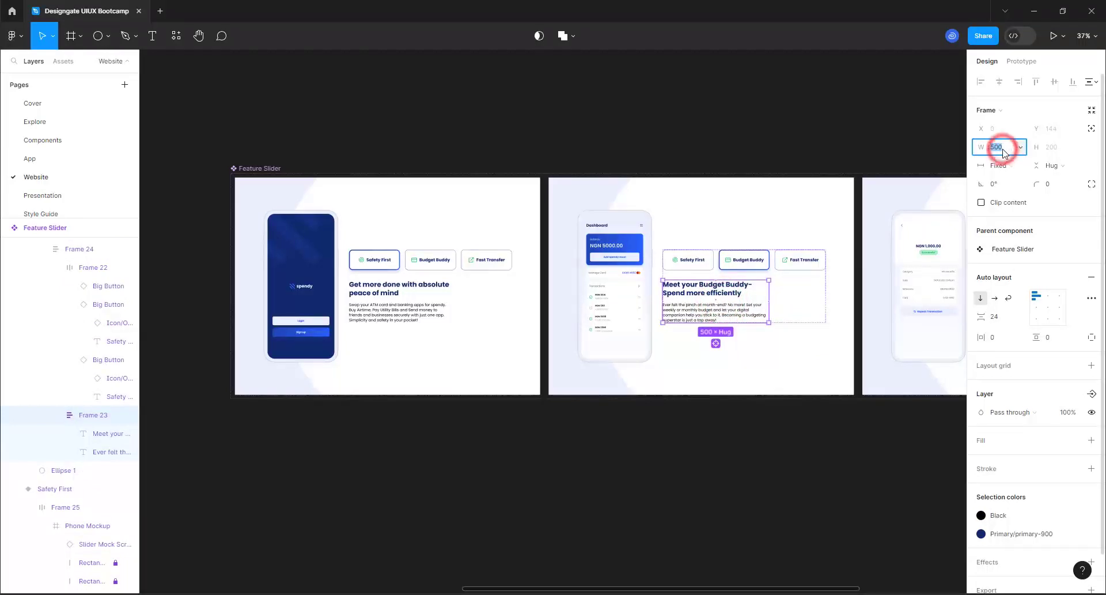
type("480")
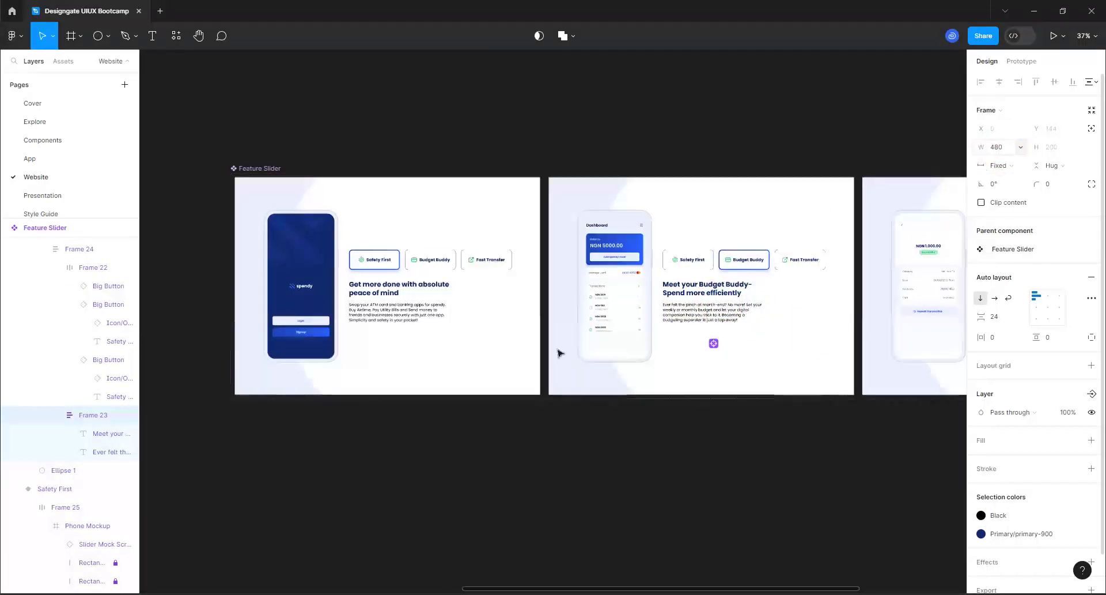
key("Return")
scroll(369, 301, "down", 2)
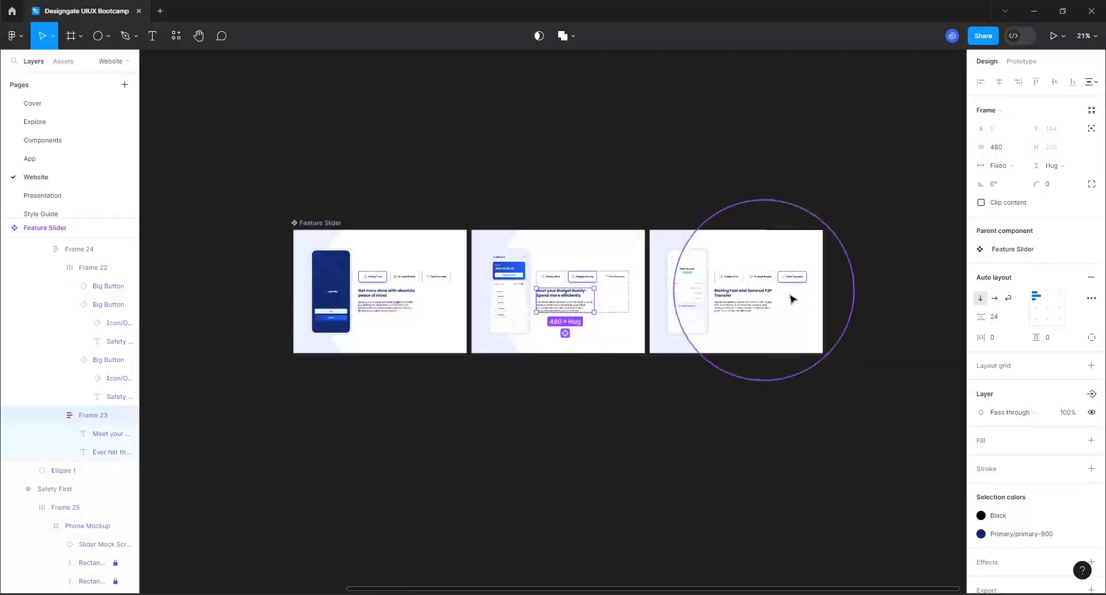
scroll(790, 298, "right", 5)
scroll(790, 298, "up", 3)
Set the Fast Transfer slide's text block width to 480 and deselect
left_click(705, 320)
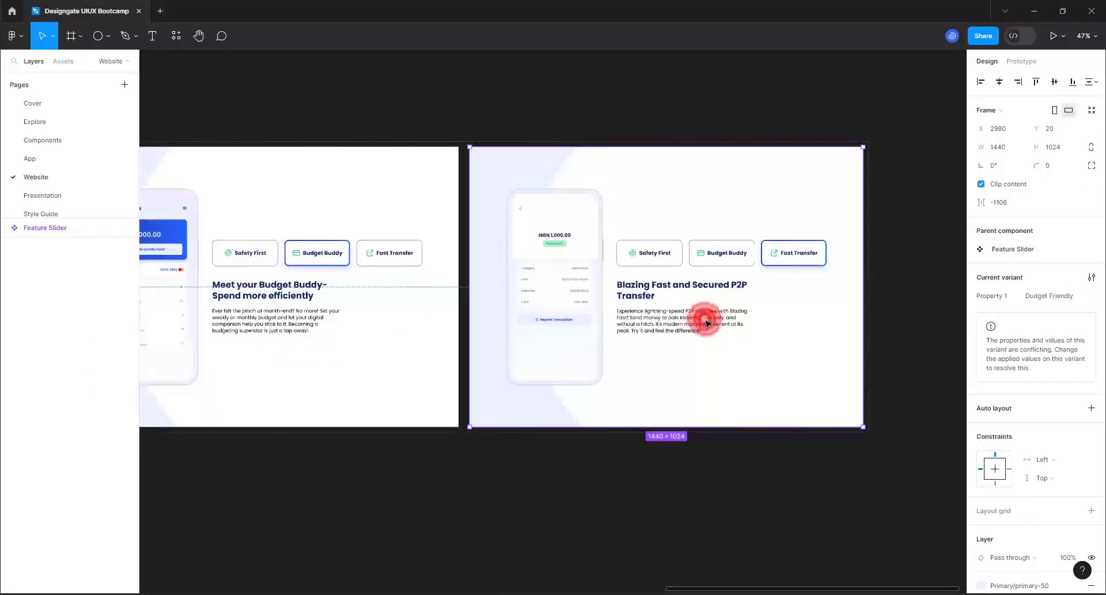
left_click(705, 320)
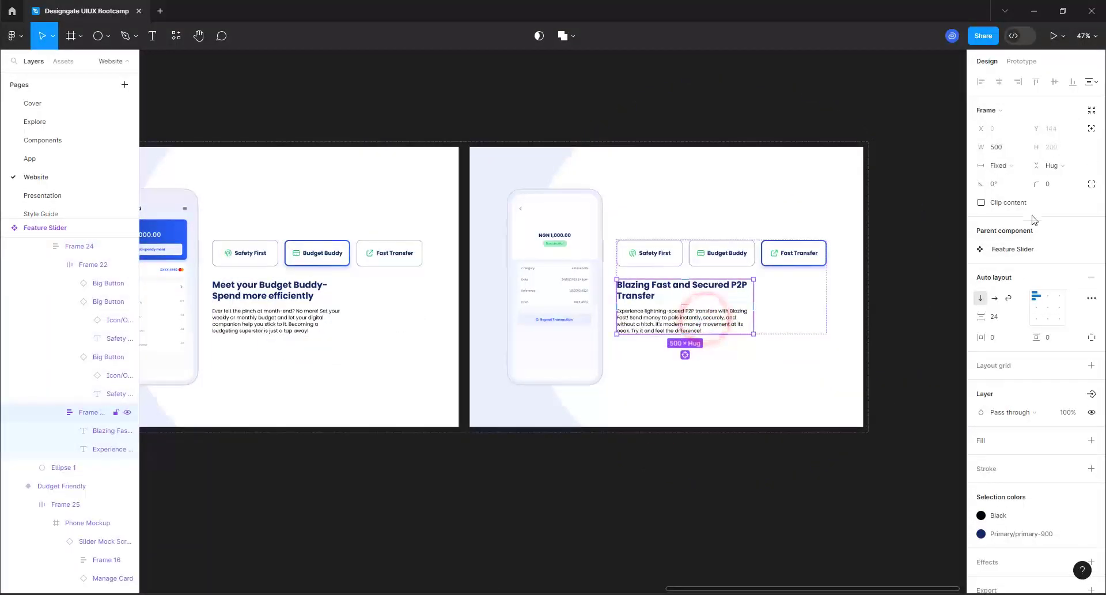
left_click(1003, 152)
type("480")
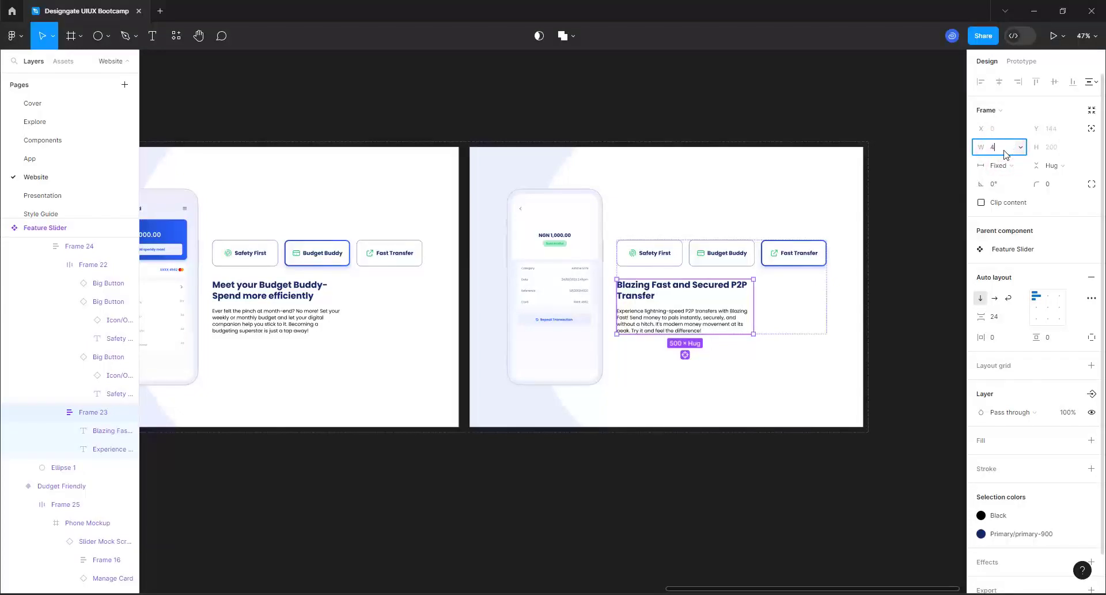
left_click(552, 478)
scroll(679, 242, "down", 5)
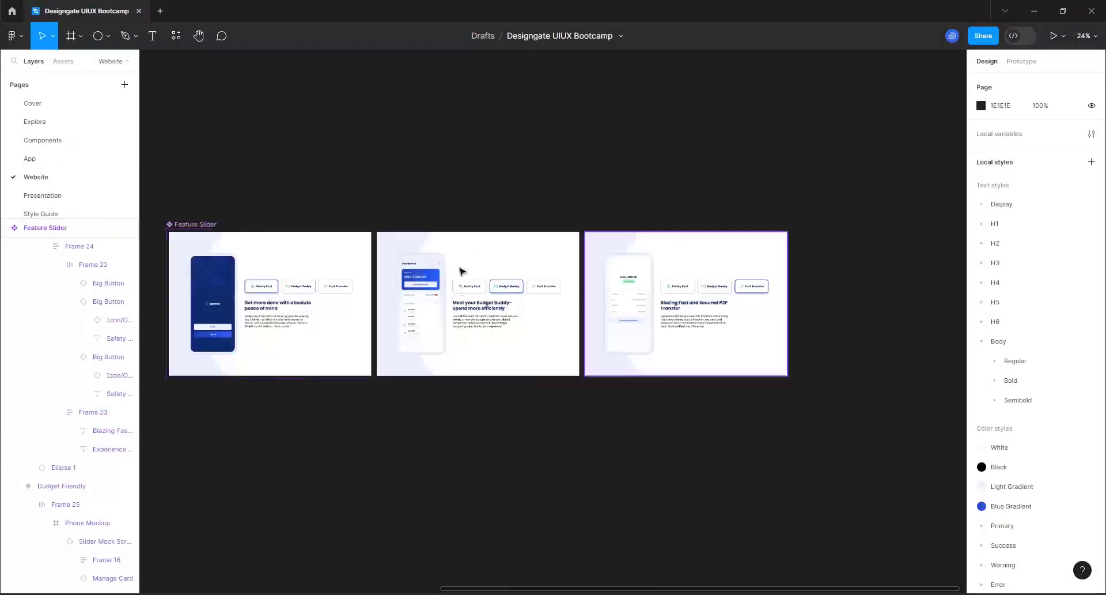
Clear the selection and pick the Frame tool to show the frame size presets
scroll(489, 167, "down", 1)
scroll(373, 368, "up", 3)
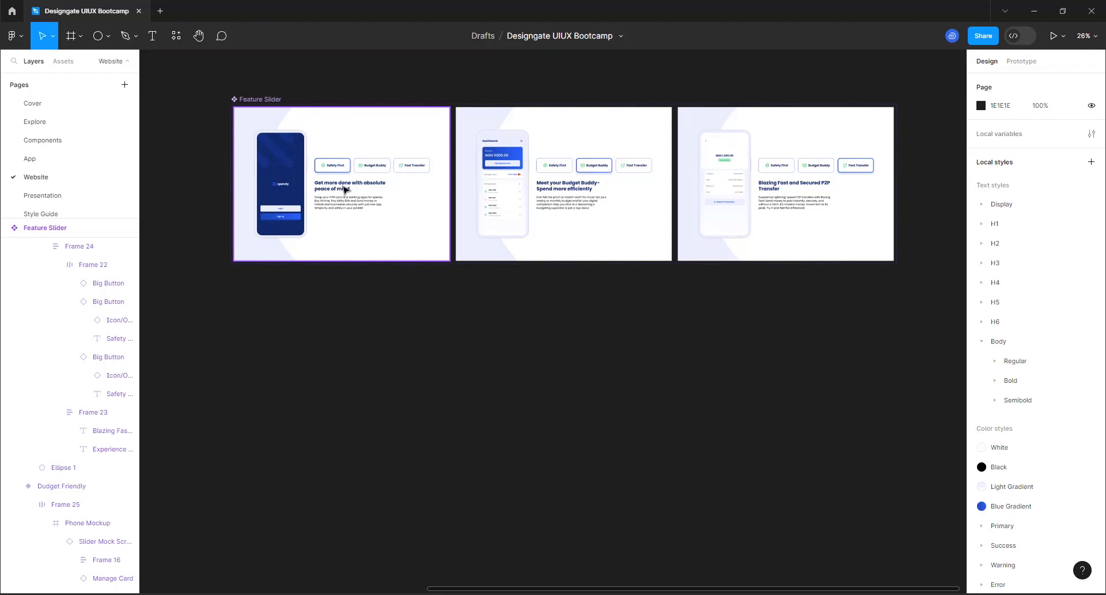
left_click(321, 347)
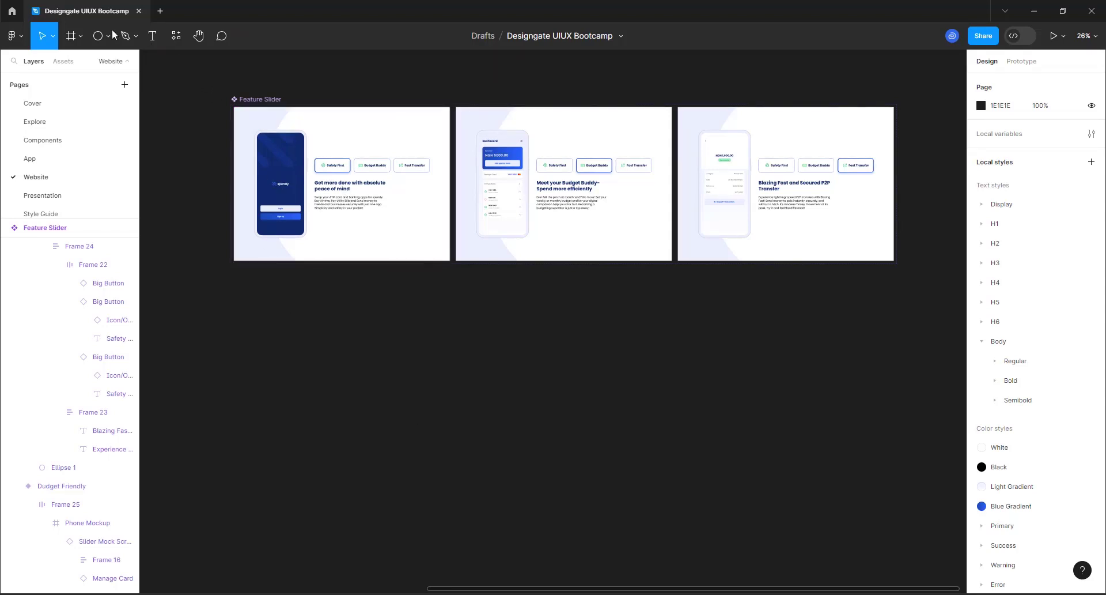
left_click(70, 36)
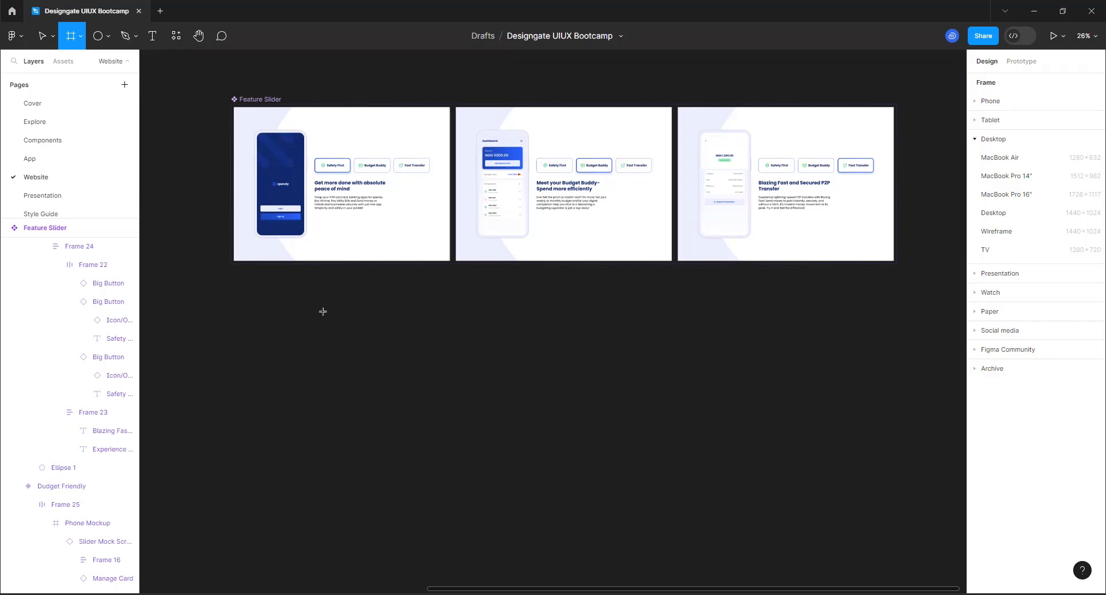
Draw a new frame below the Feature Slider and fill it dark red
left_click_drag(275, 306, 413, 451)
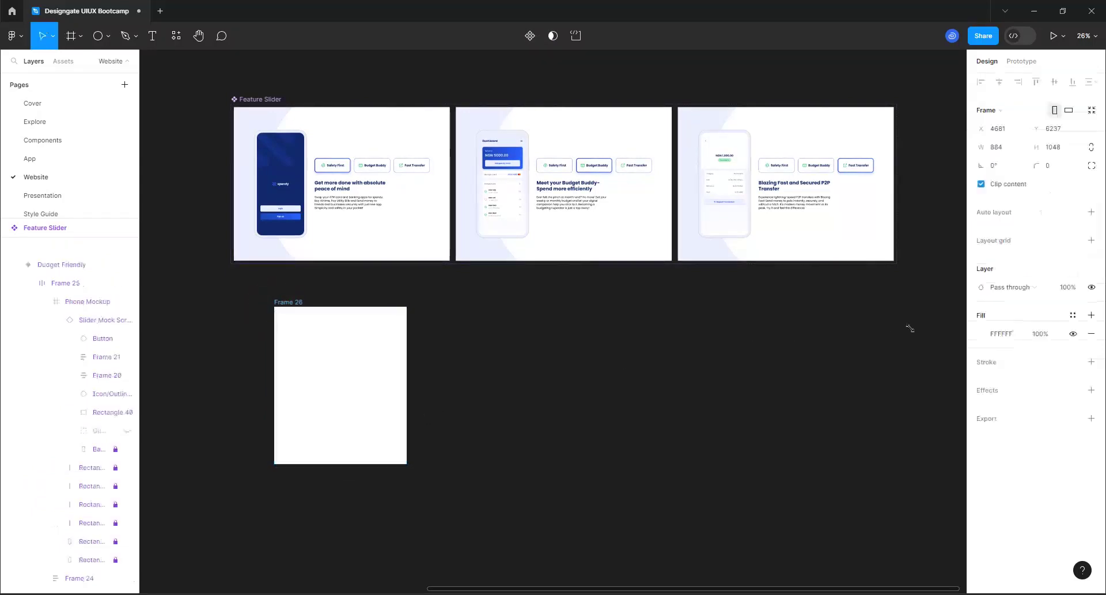
left_click(982, 334)
left_click(927, 369)
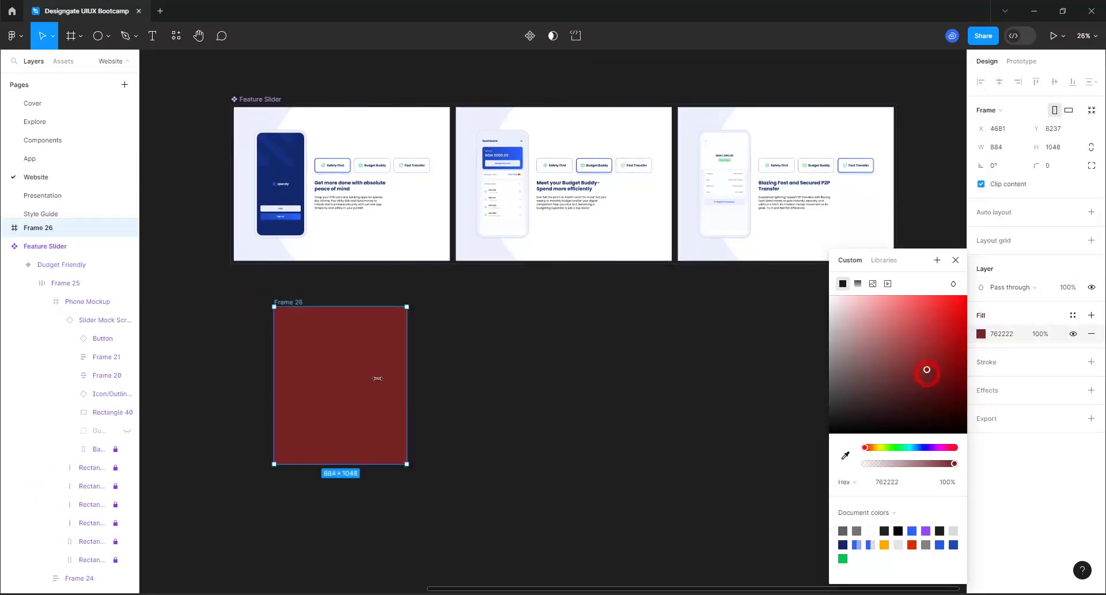
left_click(493, 375)
Duplicate the red frame and turn the copy green
left_click(379, 383)
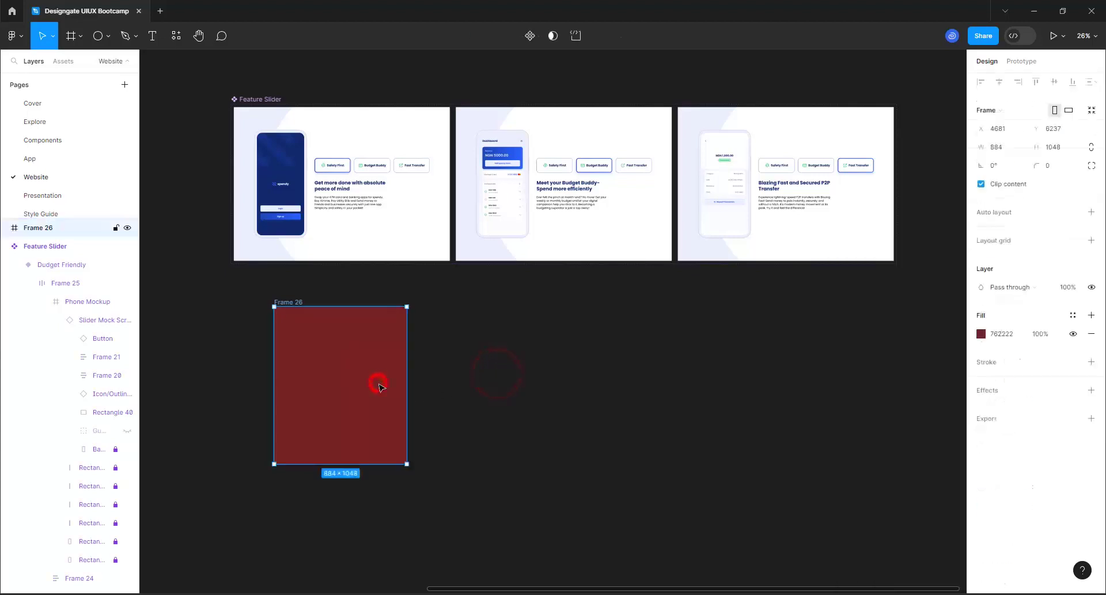
key("ctrl+d")
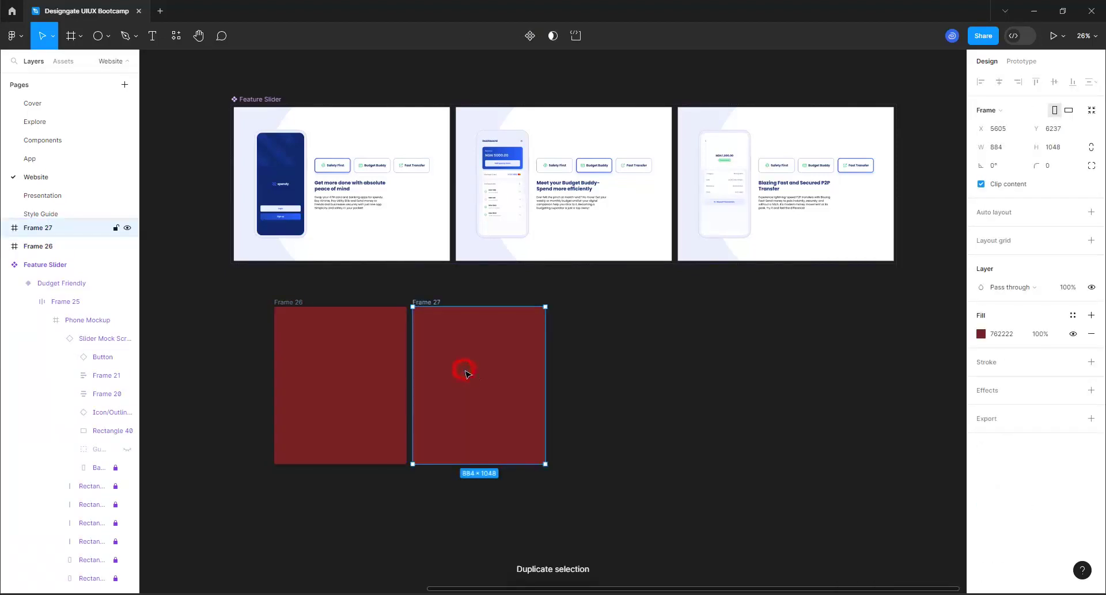
left_click(981, 334)
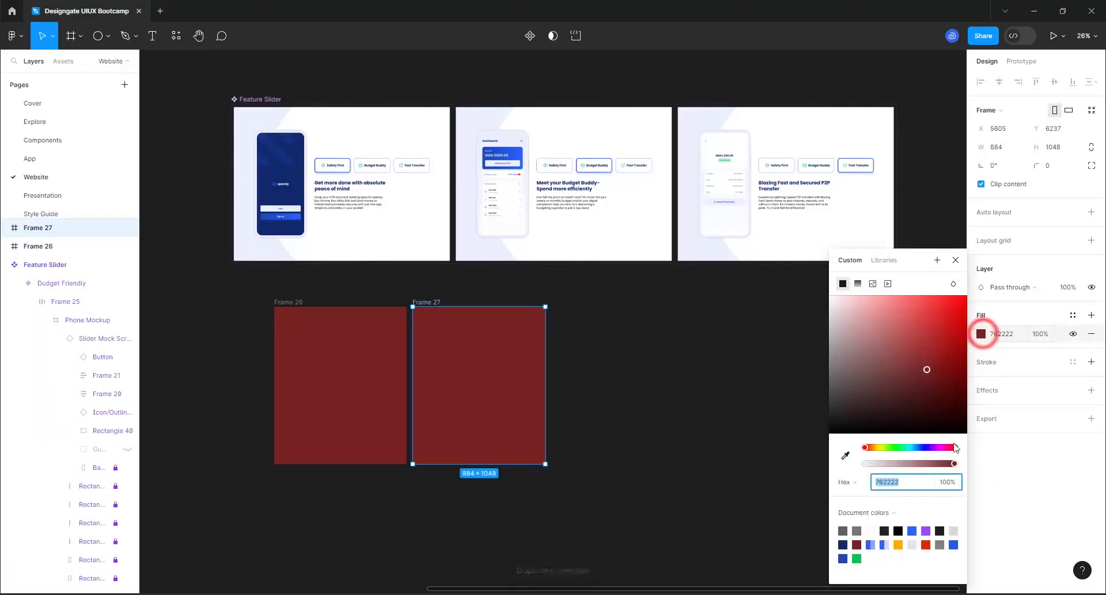
left_click(894, 447)
left_click(519, 361)
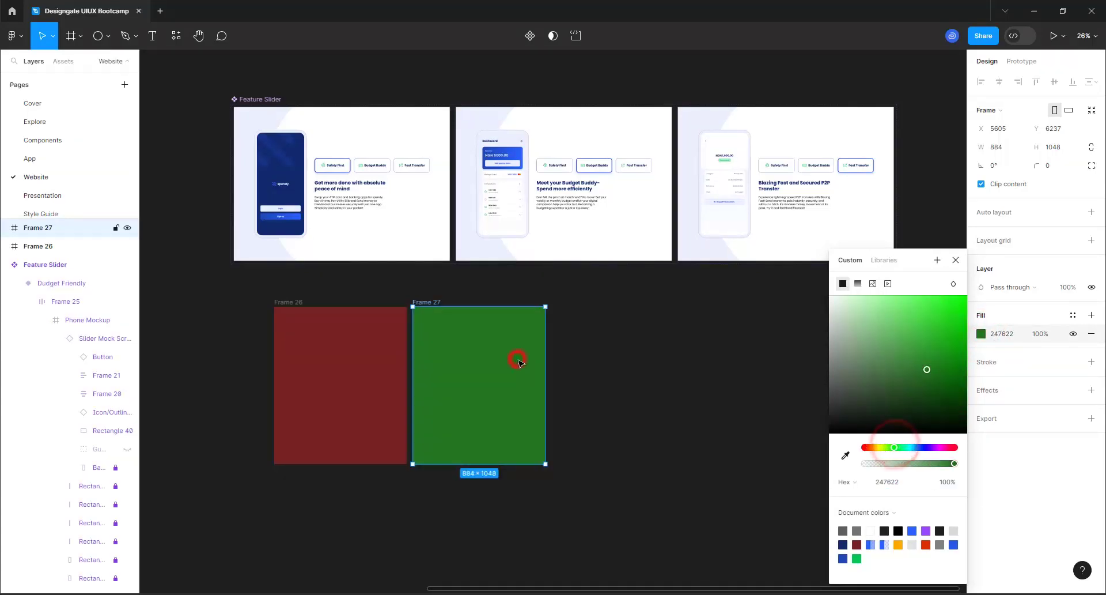
Place the green frame right next to the red frame
key("ctrl+d")
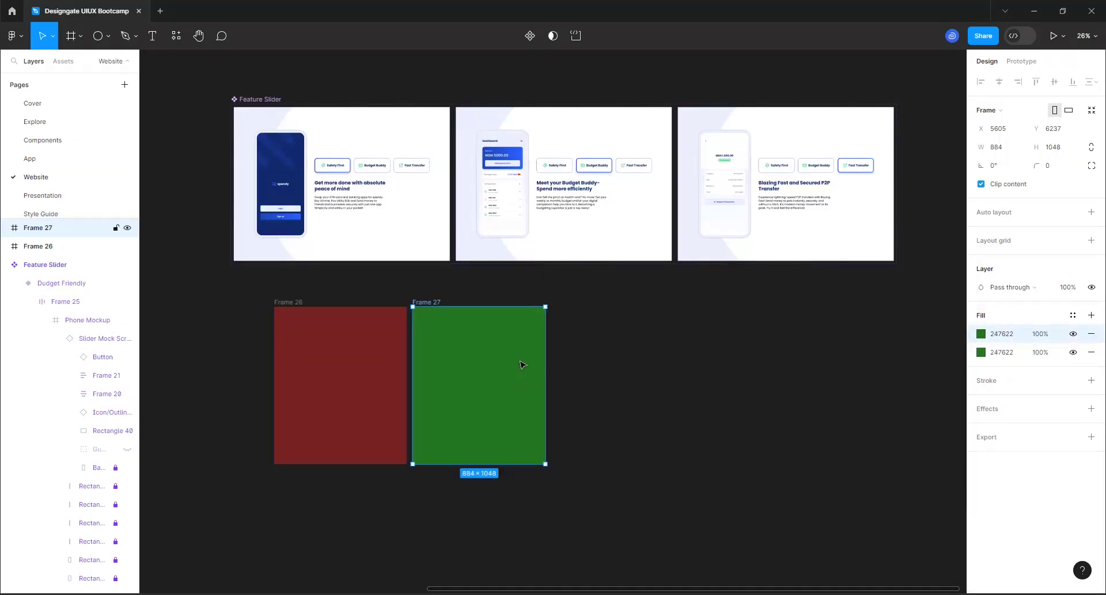
key("ctrl+d")
left_click_drag(442, 363, 466, 373)
key("ctrl+d")
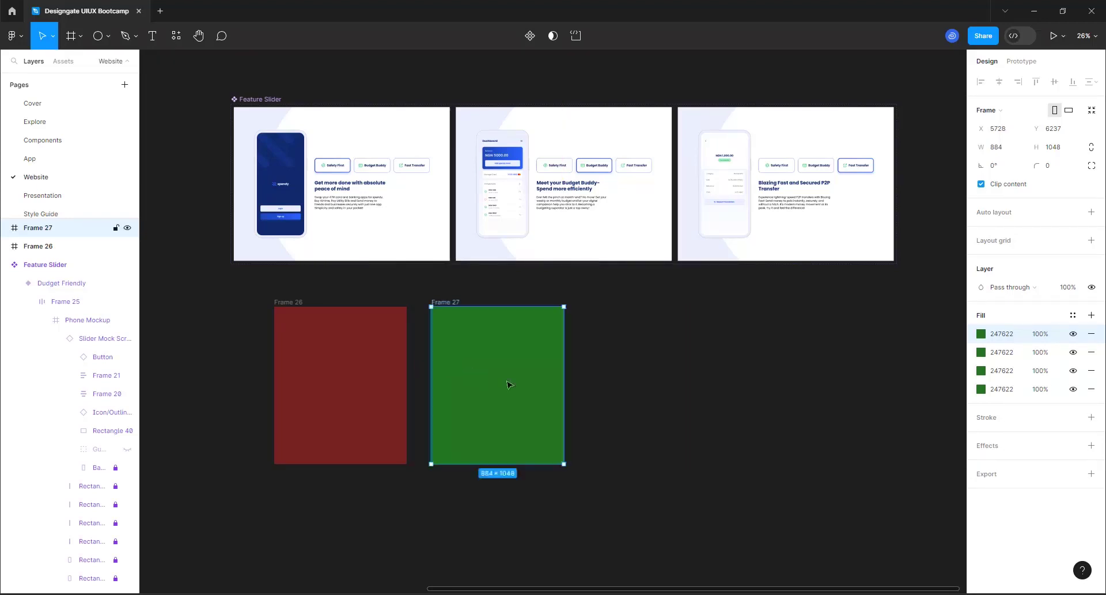
left_click_drag(534, 378, 497, 378)
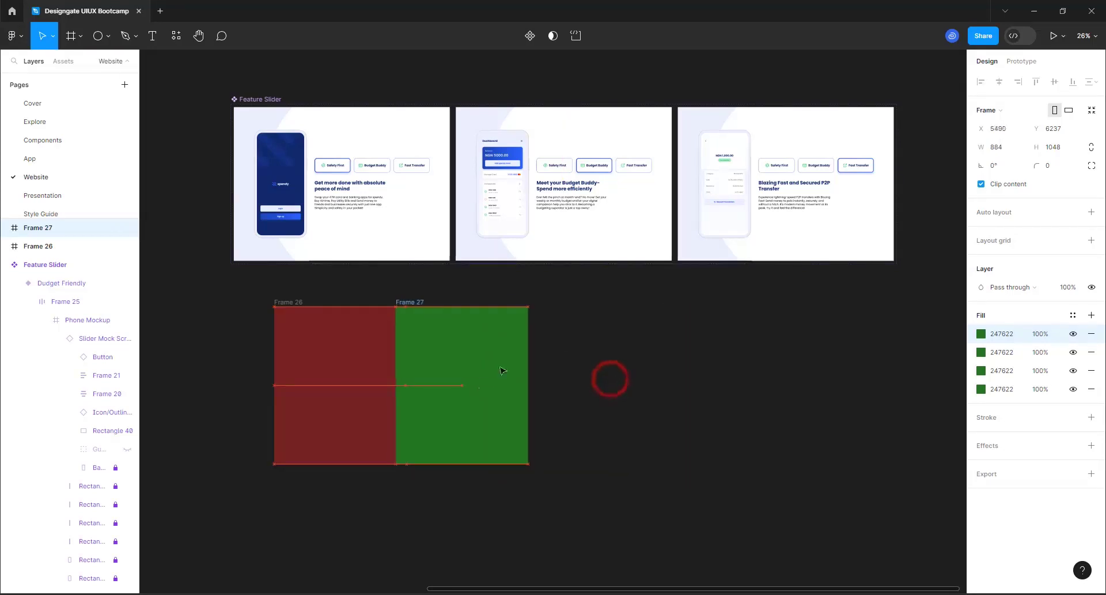
key("Escape")
left_click_drag(420, 304, 441, 306)
Duplicate the green frame and recolour the copy, Frame 28, blue (223576)
key("ctrl+d")
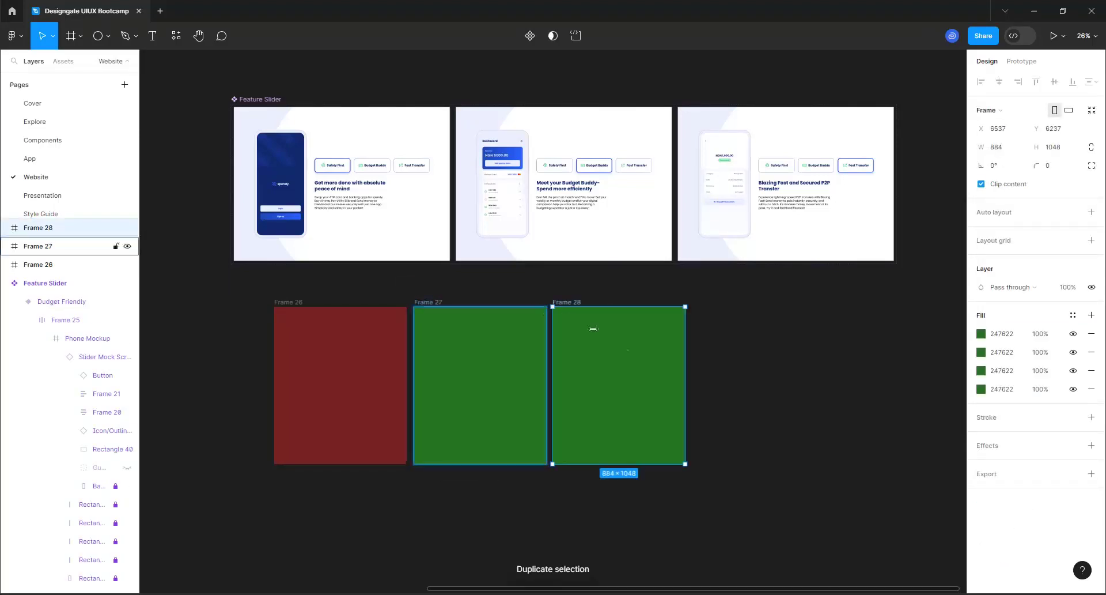
left_click(981, 333)
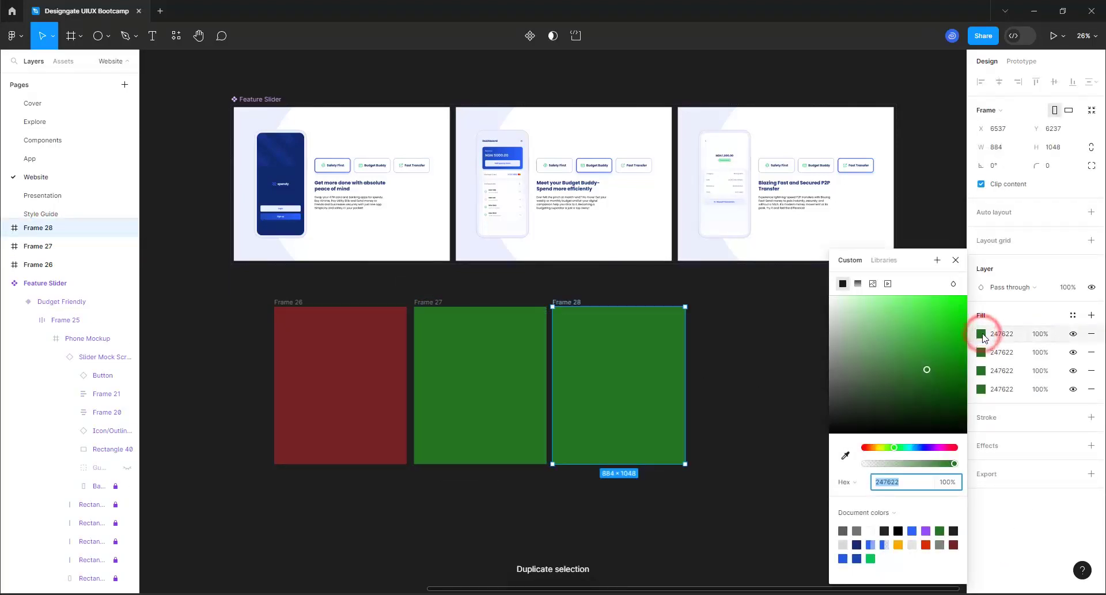
left_click(921, 447)
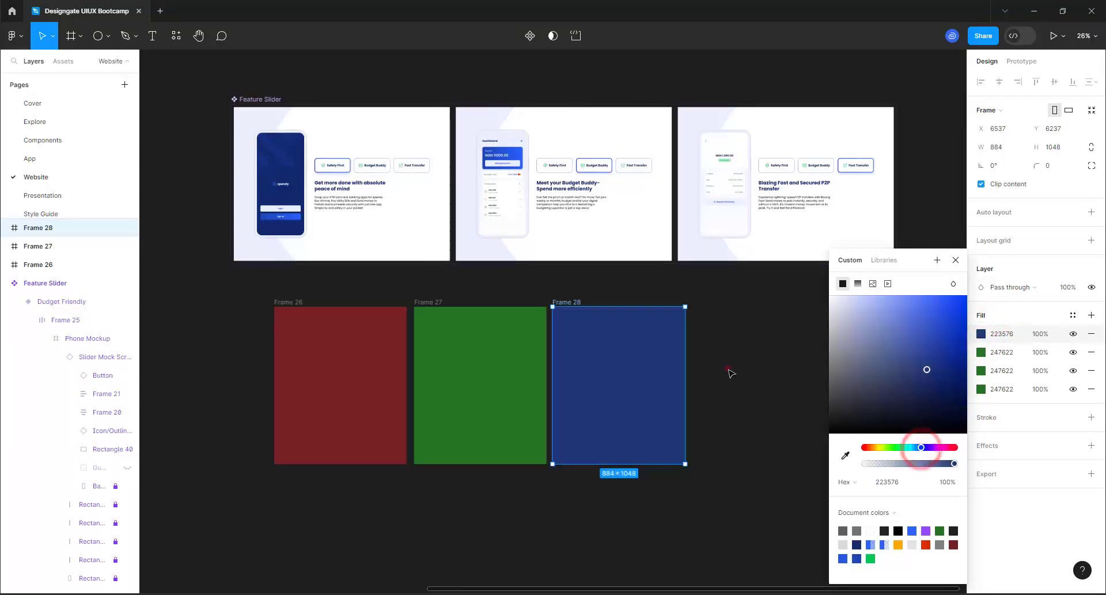
left_click(727, 368)
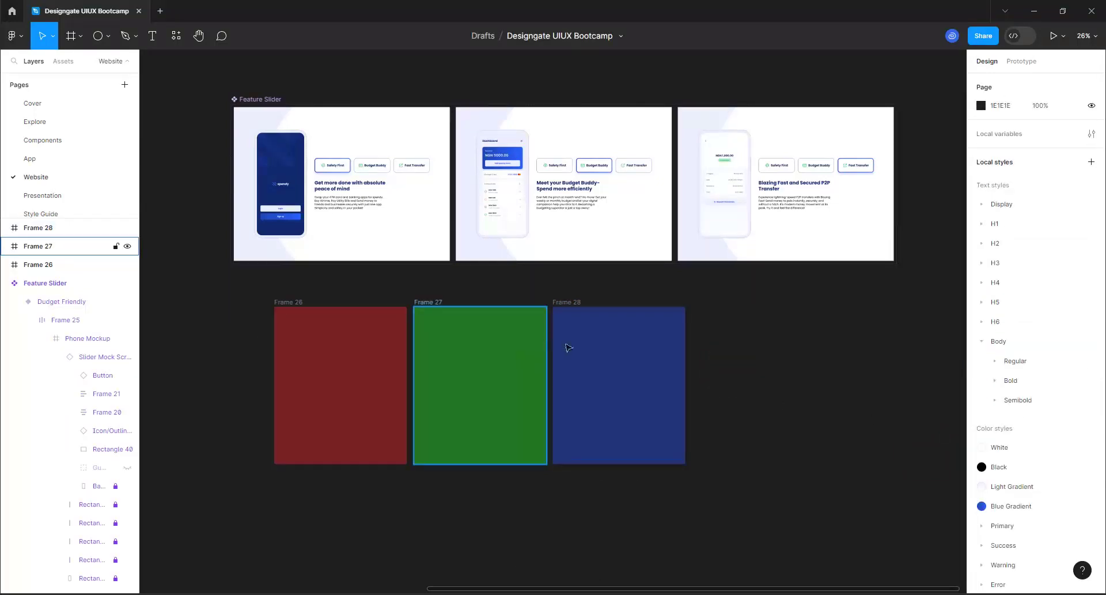
Draw a white-filled 451×175 frame inside red Frame 26
left_click(565, 351)
scroll(560, 352, "up", 2)
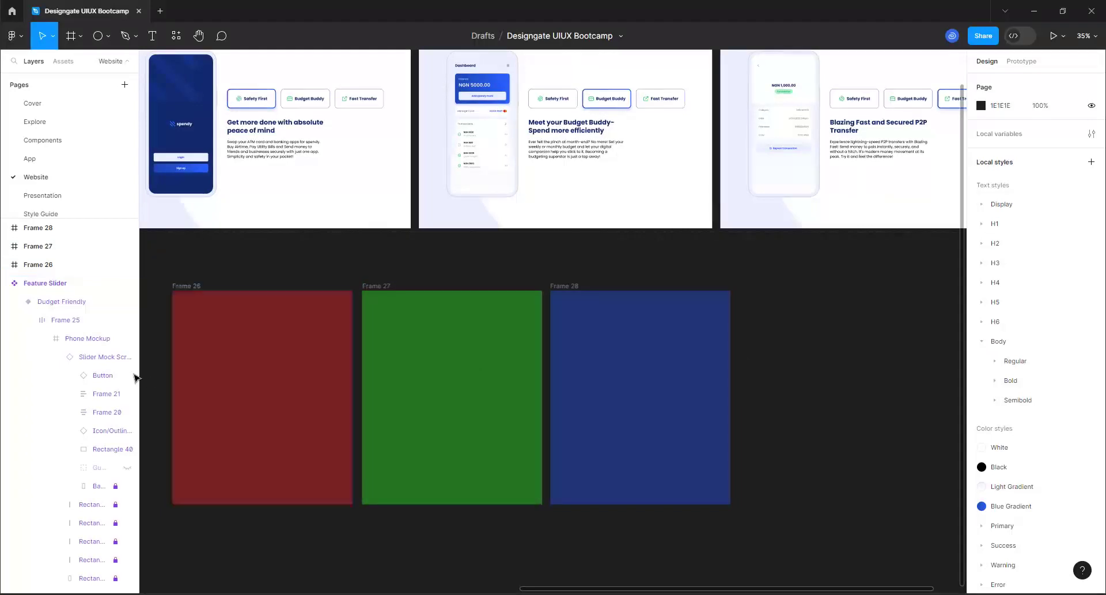
scroll(171, 395, "up", 1)
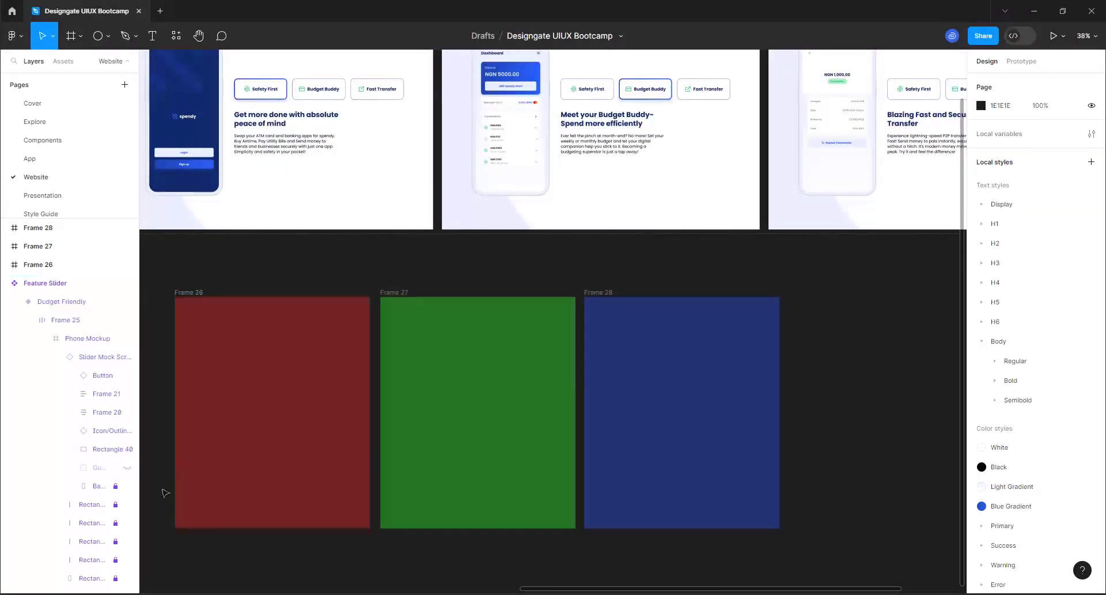
scroll(166, 507, "up", 2)
scroll(154, 469, "down", 1)
left_click(339, 451)
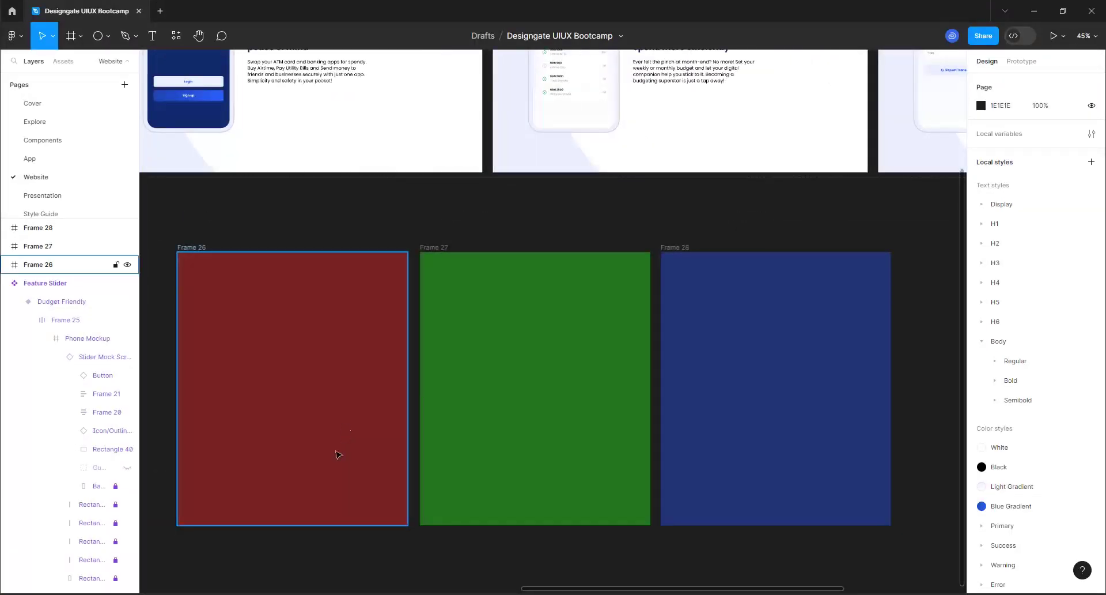
left_click(607, 403)
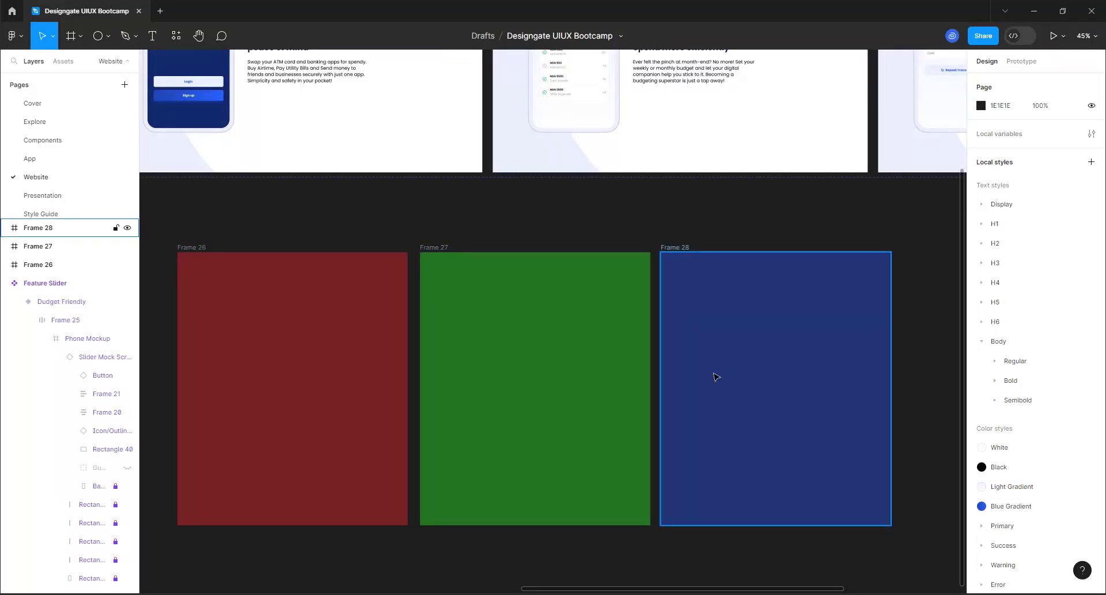
left_click(71, 35)
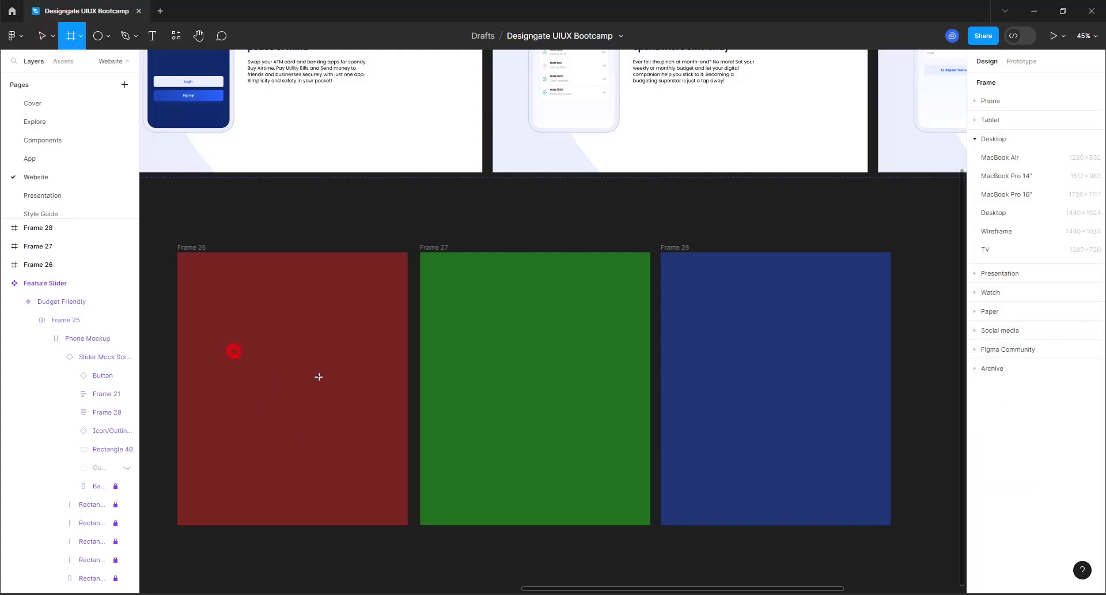
mouse_move(234, 347)
left_mouse_down()
mouse_move(351, 382)
mouse_move(352, 392)
left_mouse_up()
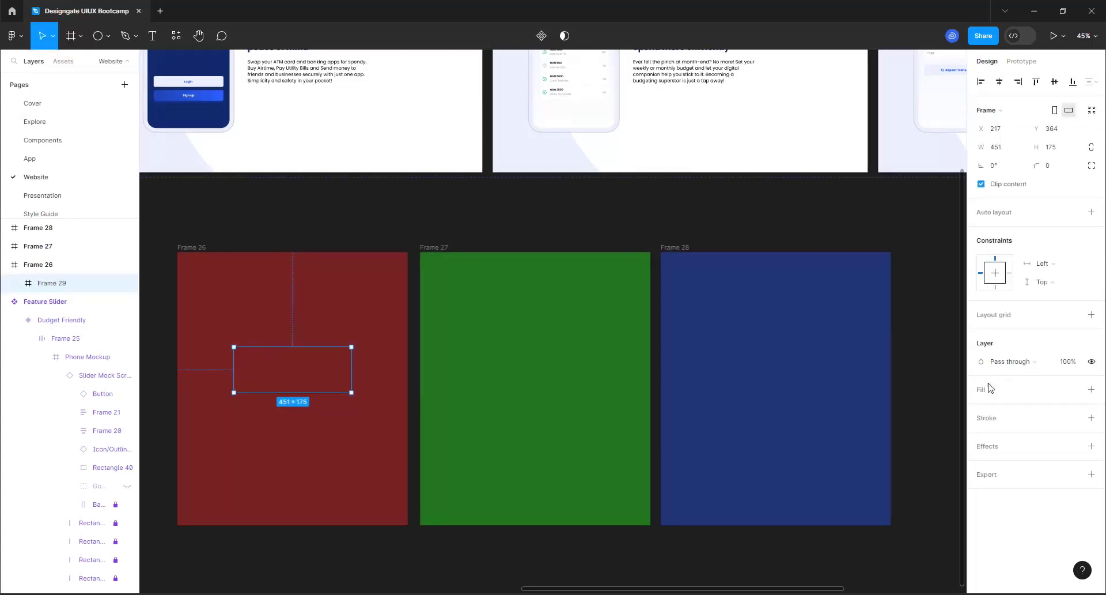
left_click(1087, 390)
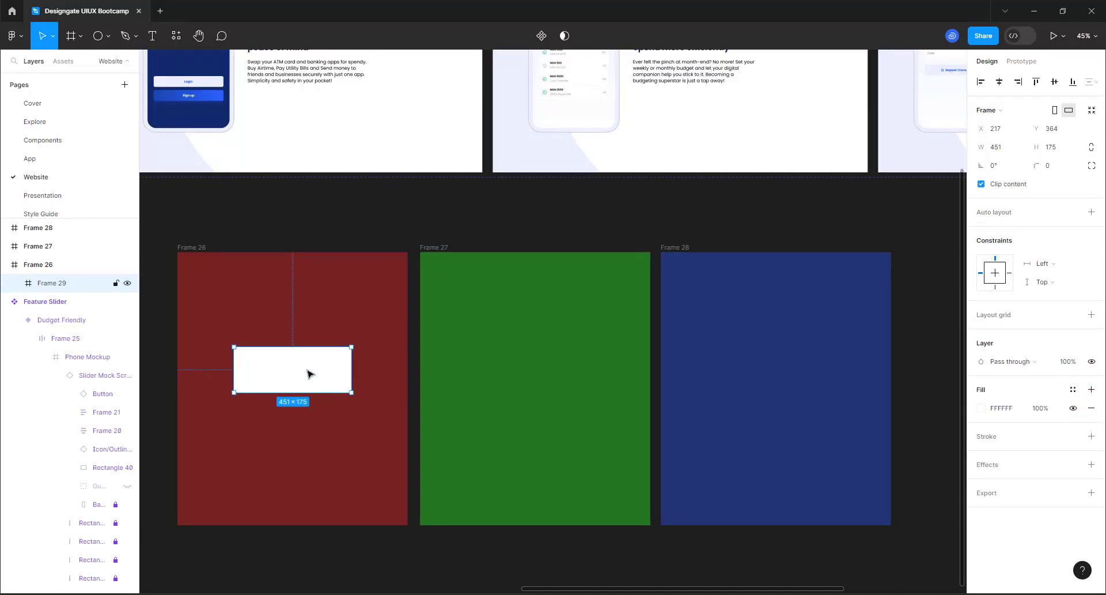
Copy the white frame into green Frame 27 and make another copy for Frame 28
key("ctrl+d")
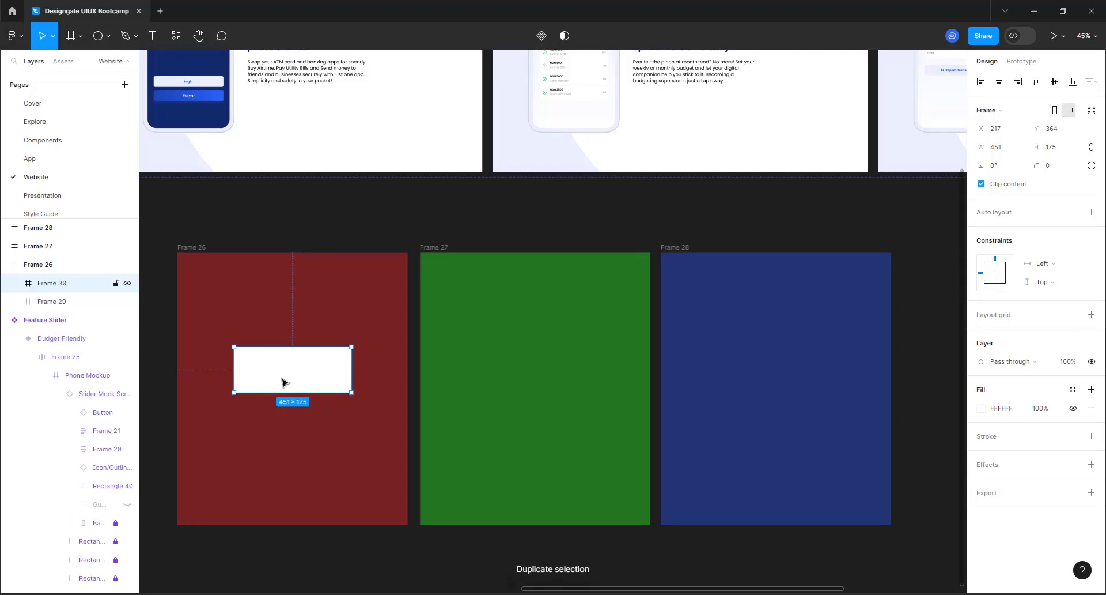
left_click_drag(283, 378, 827, 363)
key("ctrl+d")
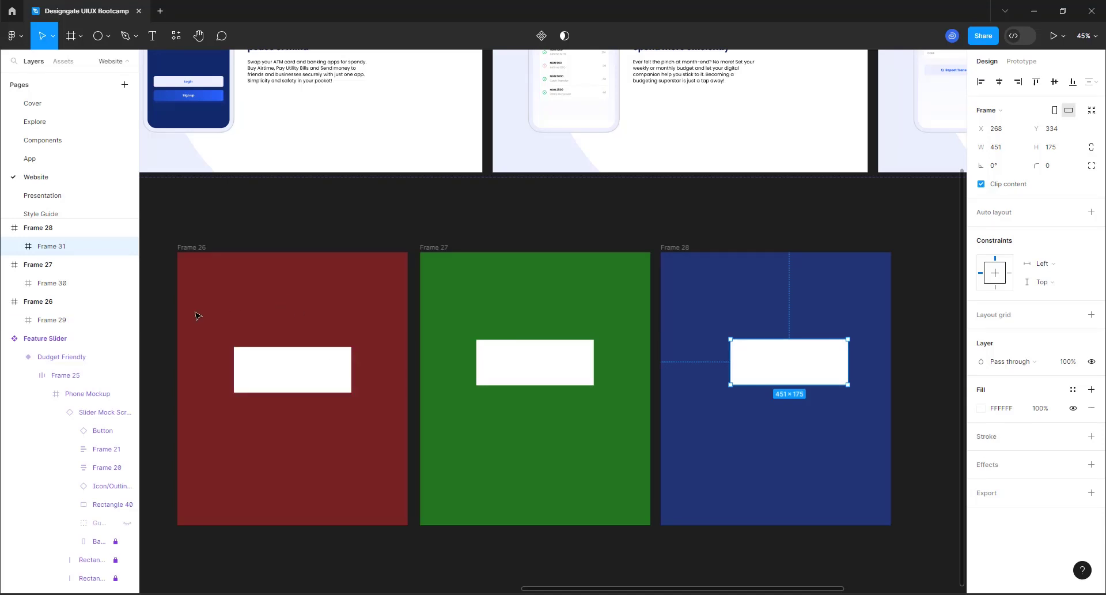
In the Prototype tab, select Frame 29, the white rectangle inside Frame 26
left_click(1021, 61)
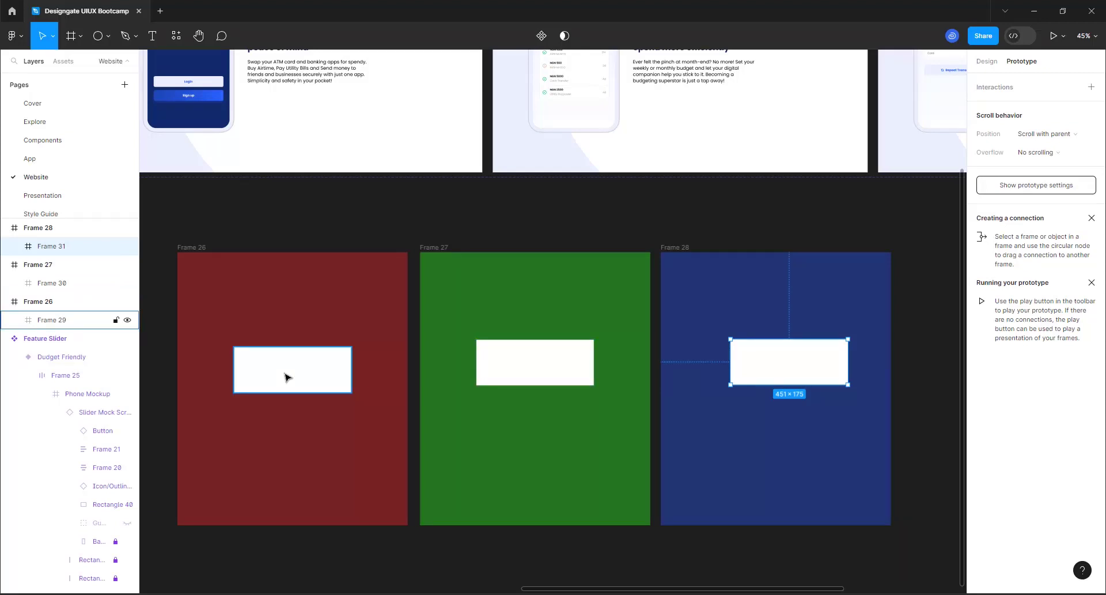
left_click(311, 353)
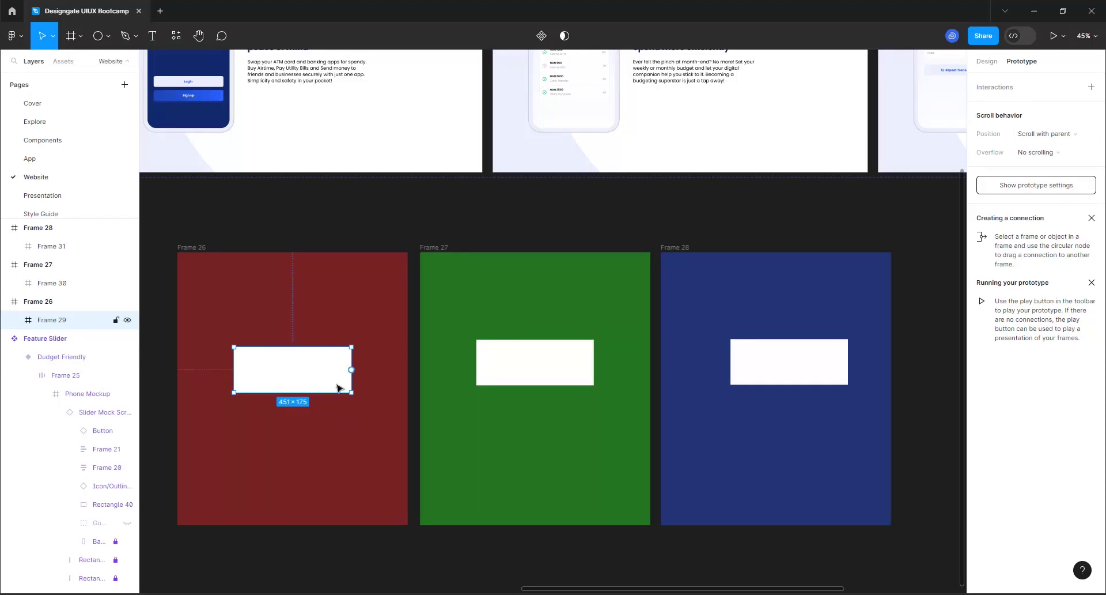
mouse_move(353, 375)
left_click(987, 61)
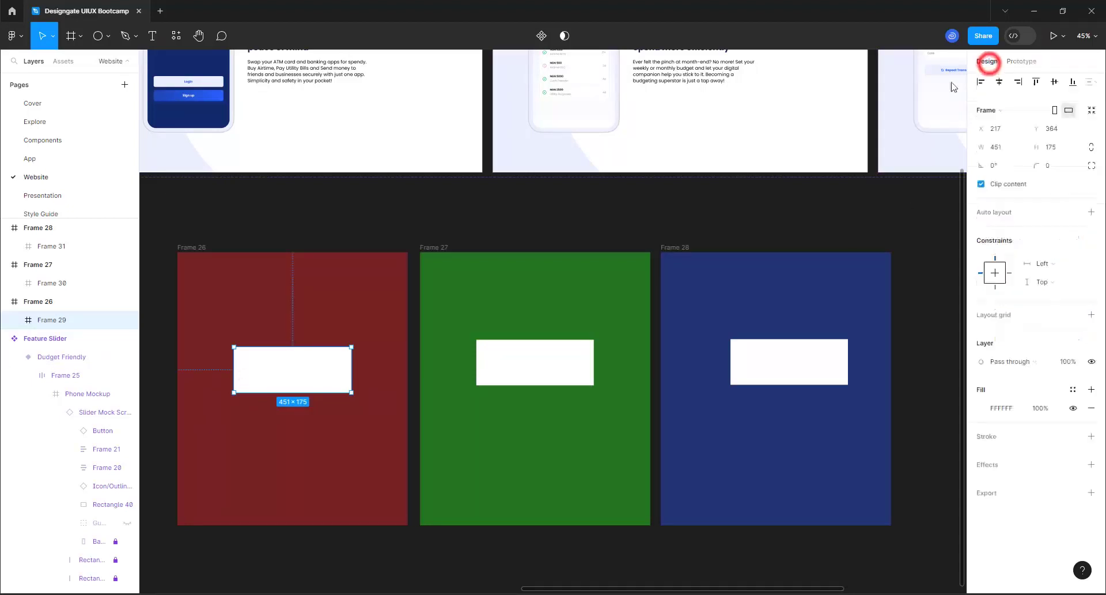
left_click(192, 247)
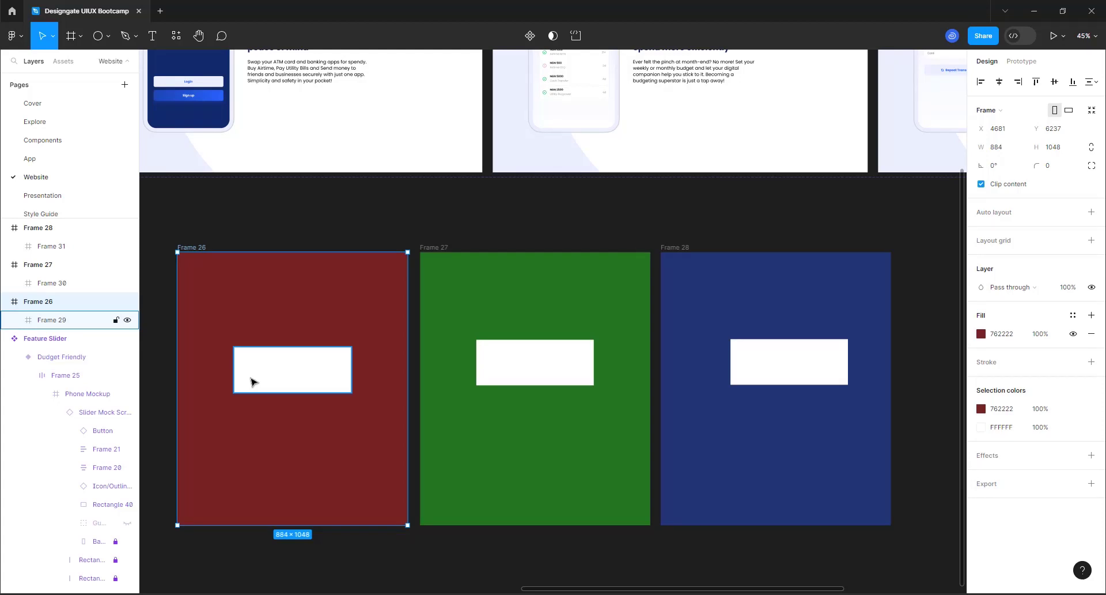
left_click(1024, 64)
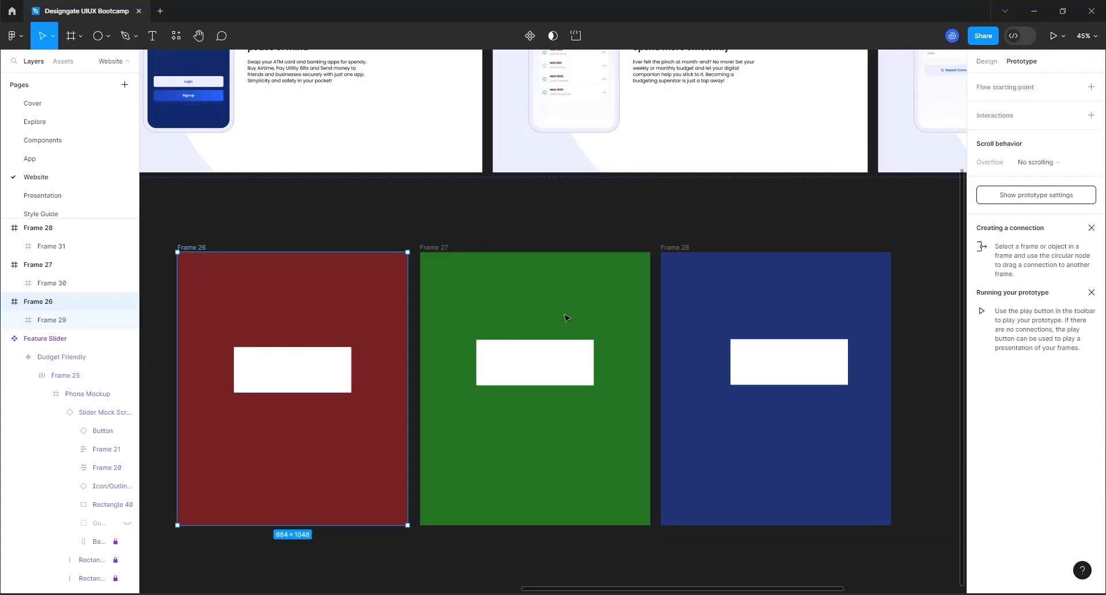
left_click(373, 282)
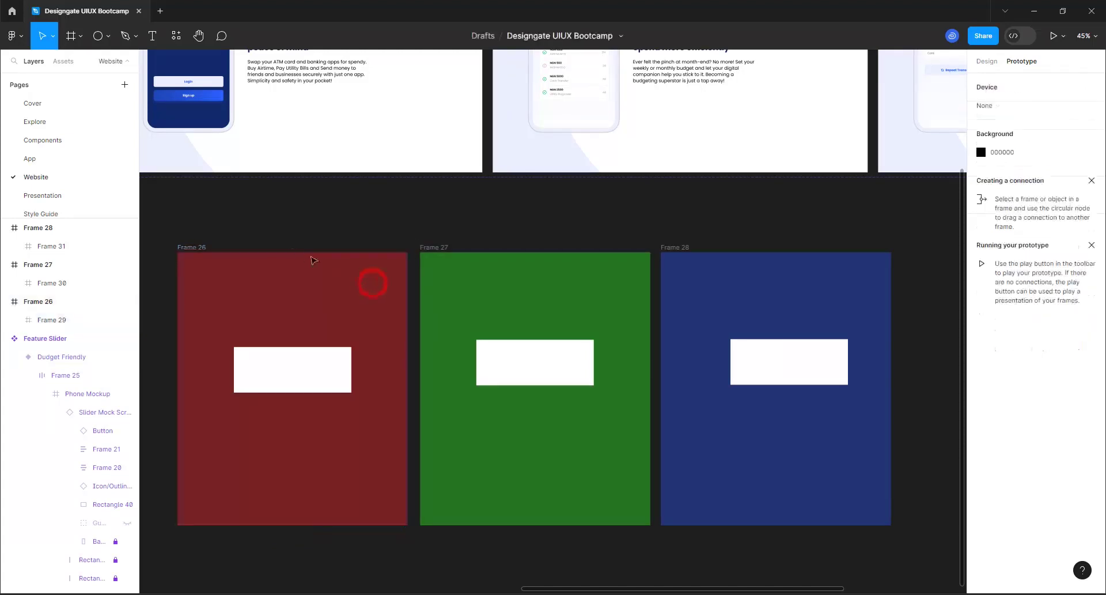
left_click(195, 246)
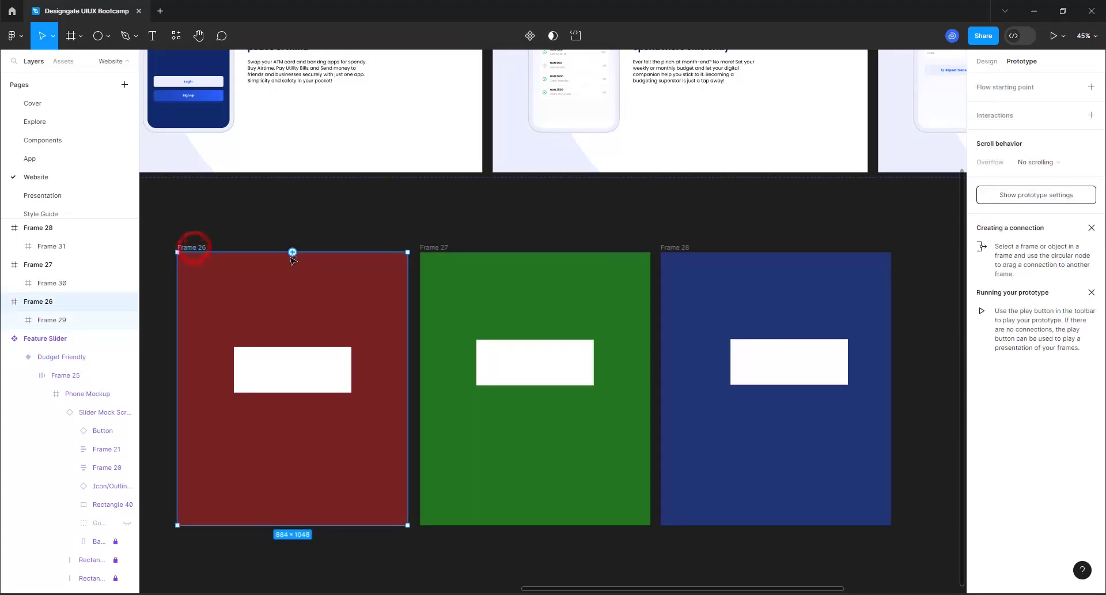
left_click(314, 383)
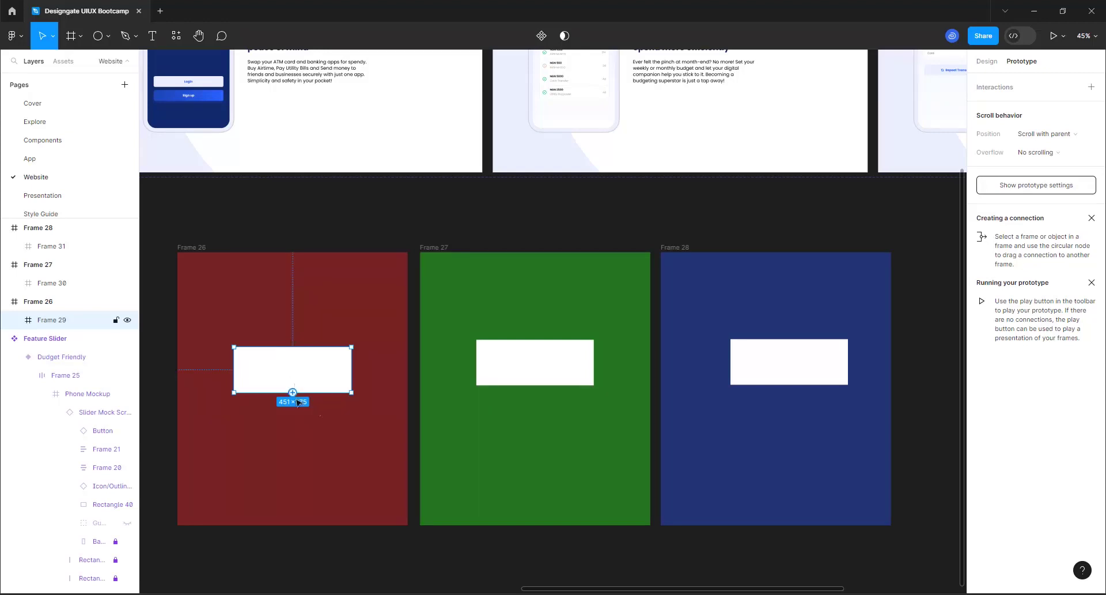
Connect Frame 29 to Frame 28 with an On click → Navigate to interaction
left_click(351, 370)
left_click_drag(352, 370, 441, 364)
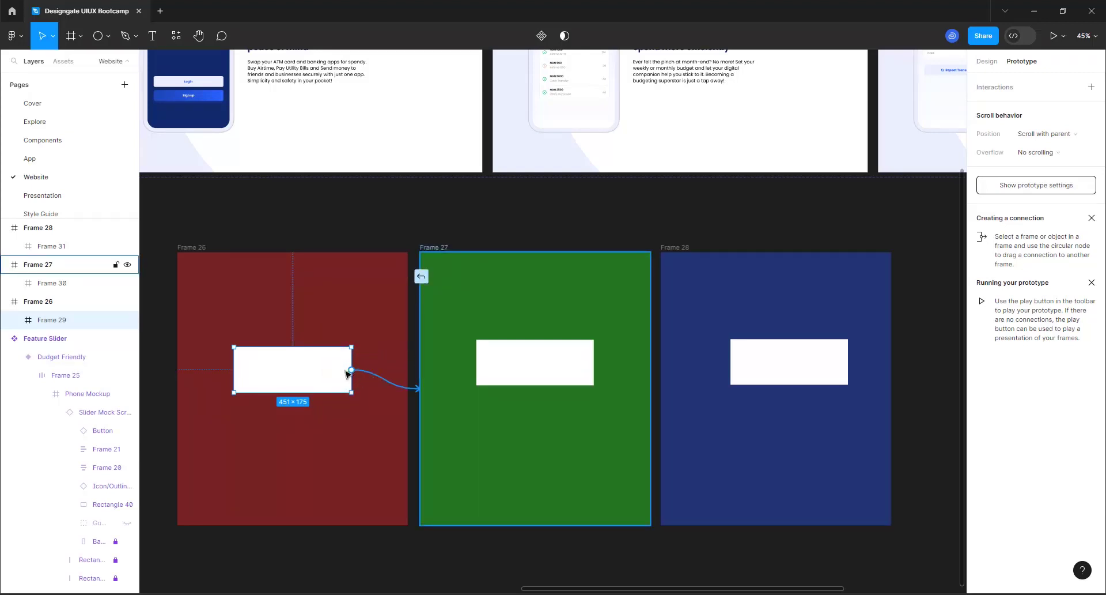
left_click_drag(351, 370, 427, 355)
left_click_drag(515, 480, 667, 420)
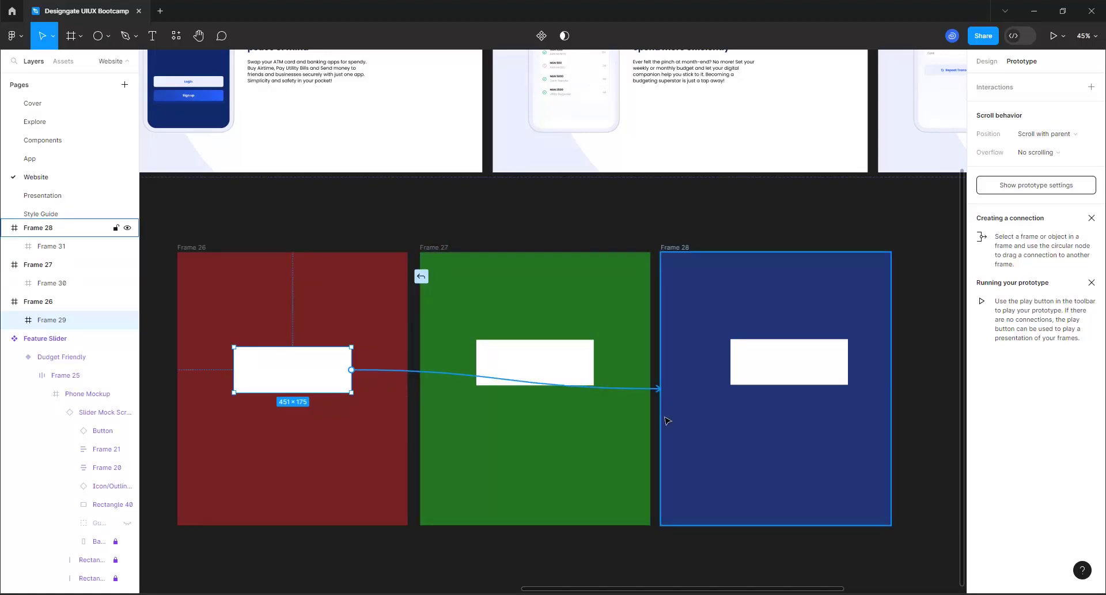
left_click_drag(667, 421, 667, 421)
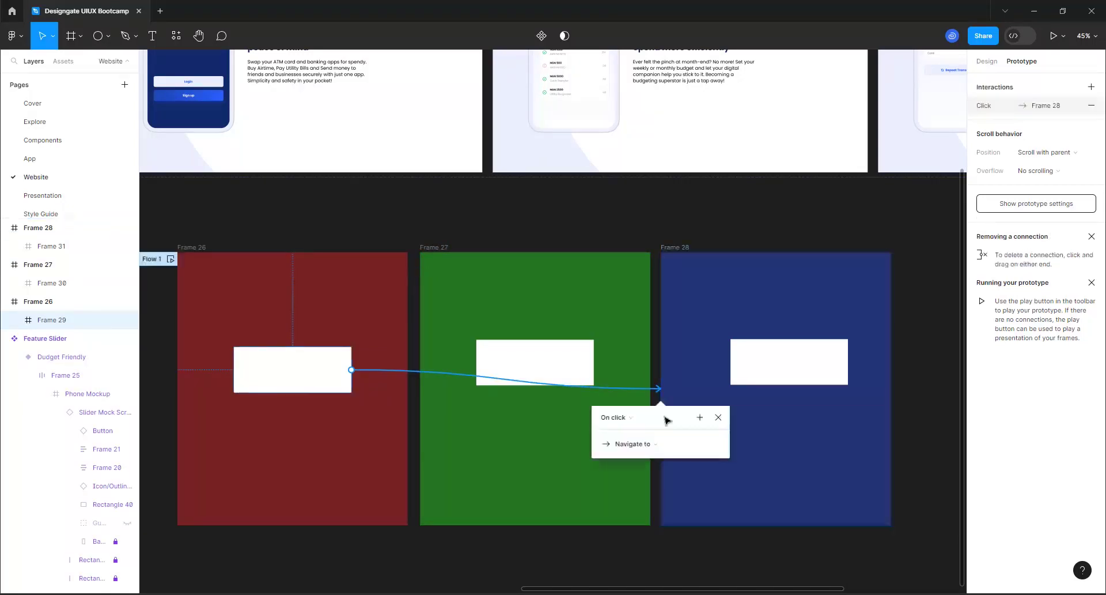
scroll(736, 556, "up", 5)
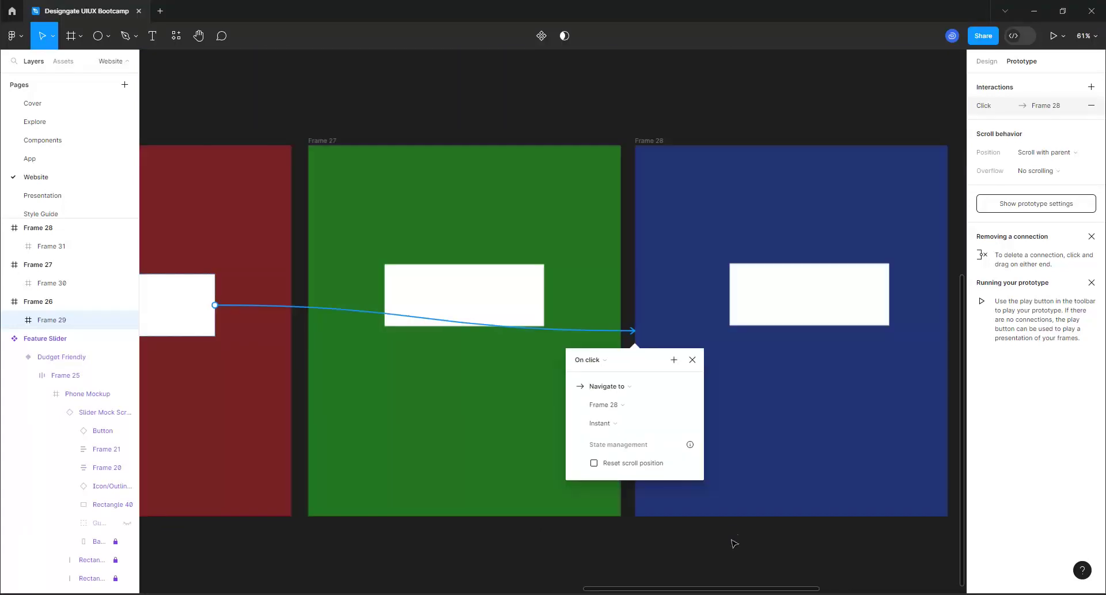
scroll(662, 375, "up", 5)
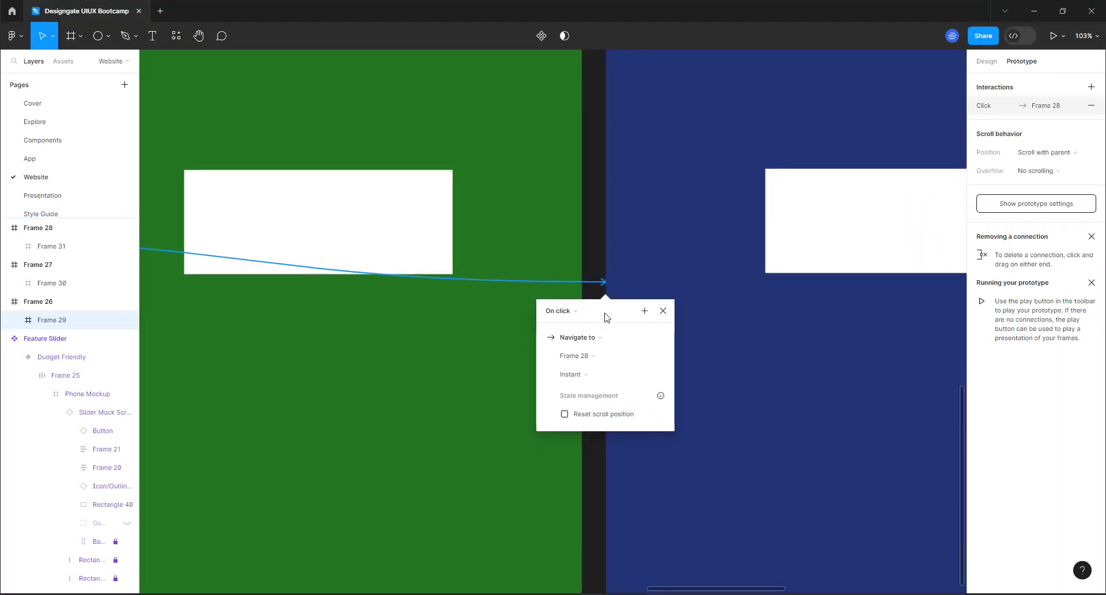
Keep On click as the trigger and bring up the transition animation list
left_click(575, 312)
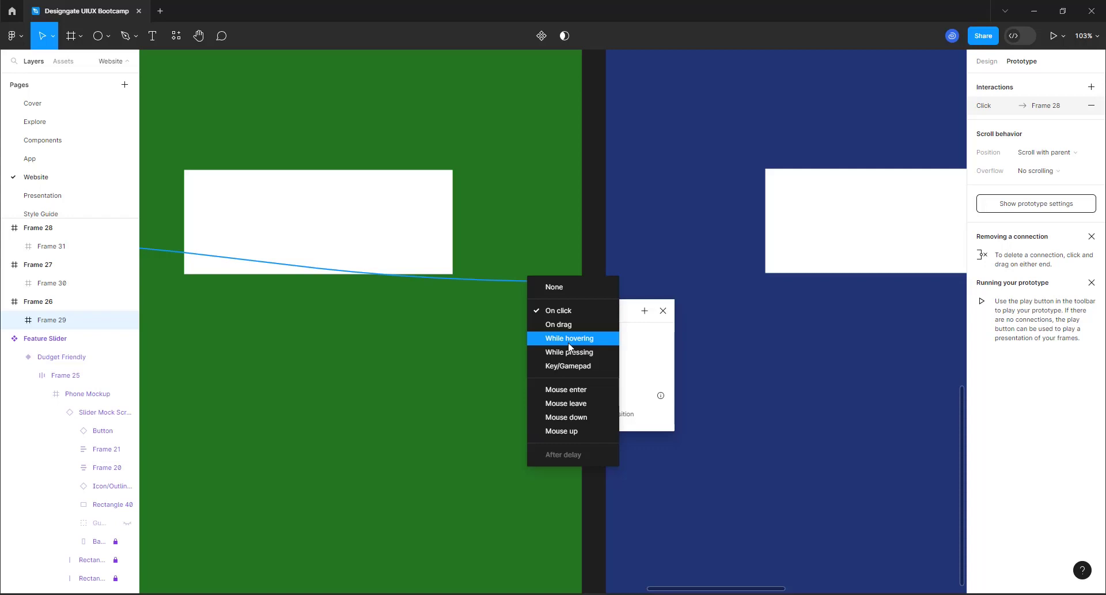
left_click(591, 313)
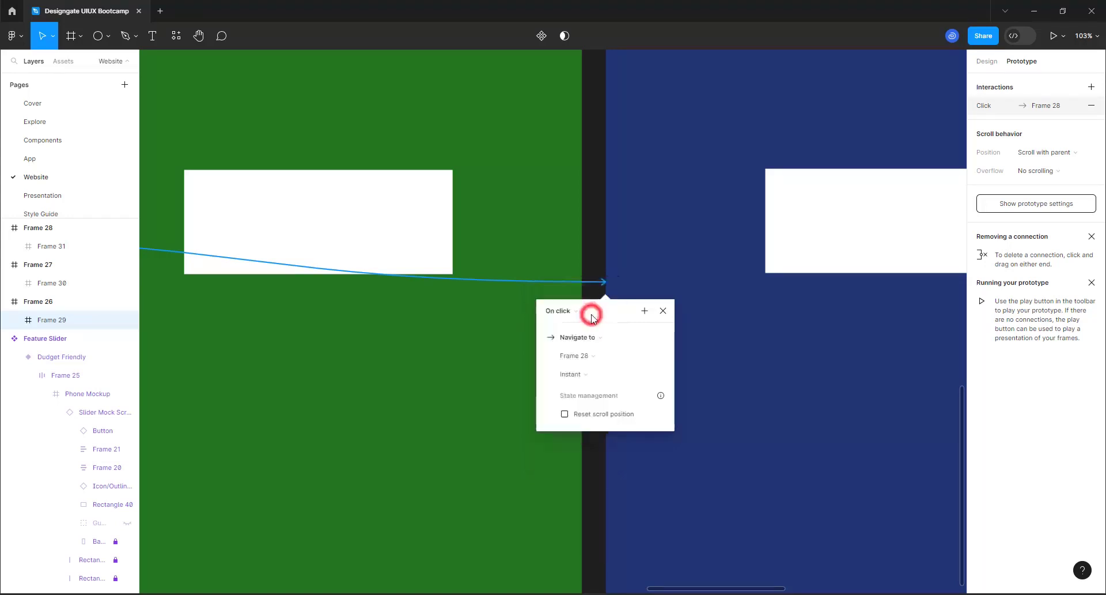
scroll(741, 420, "down", 3)
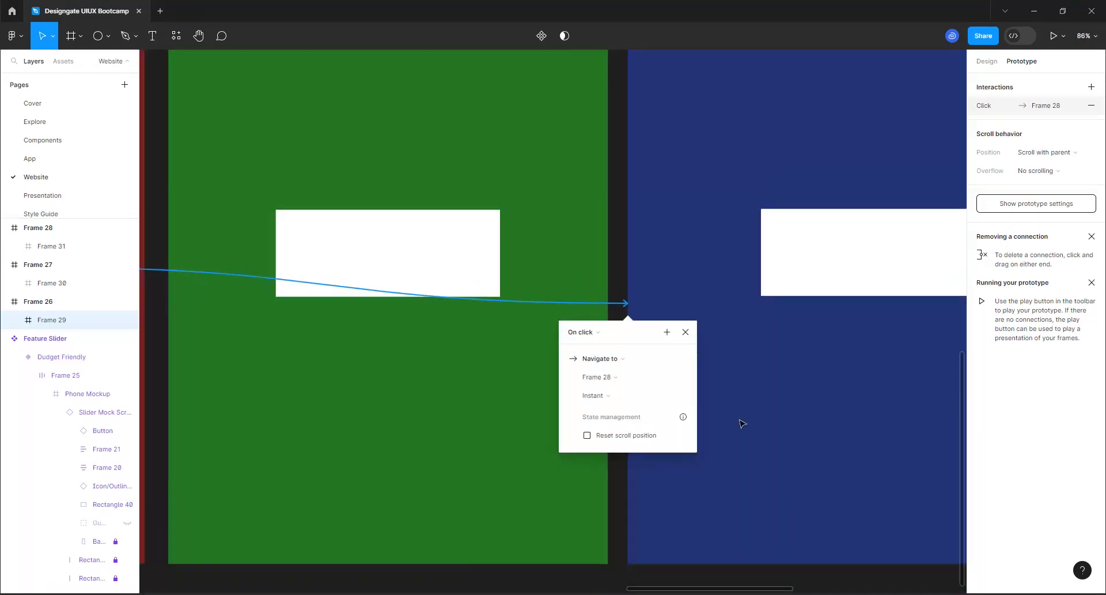
scroll(737, 427, "down", 4)
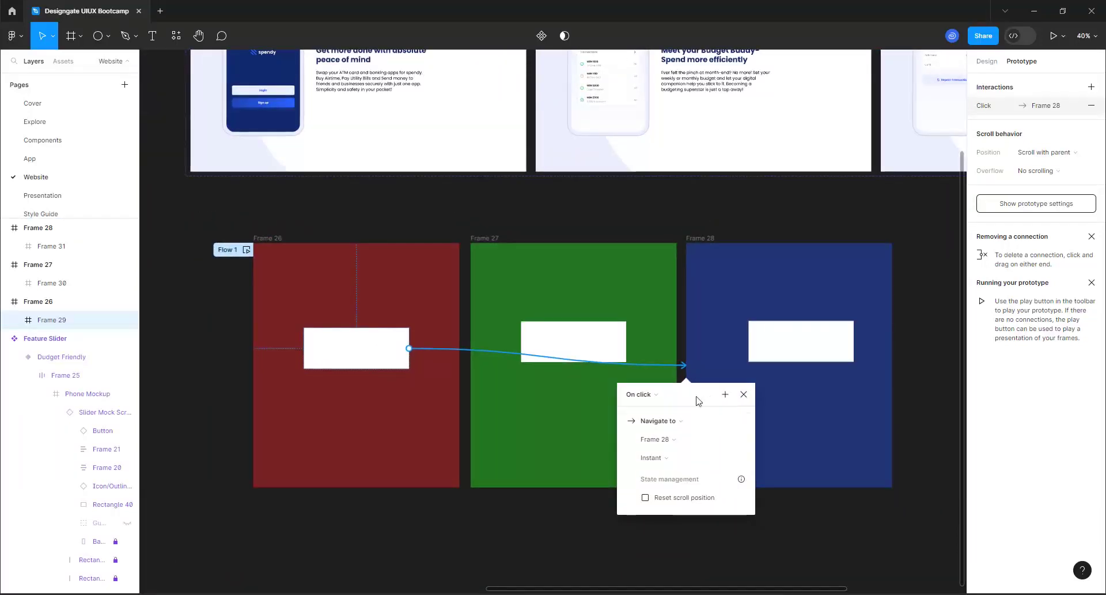
scroll(700, 403, "up", 2)
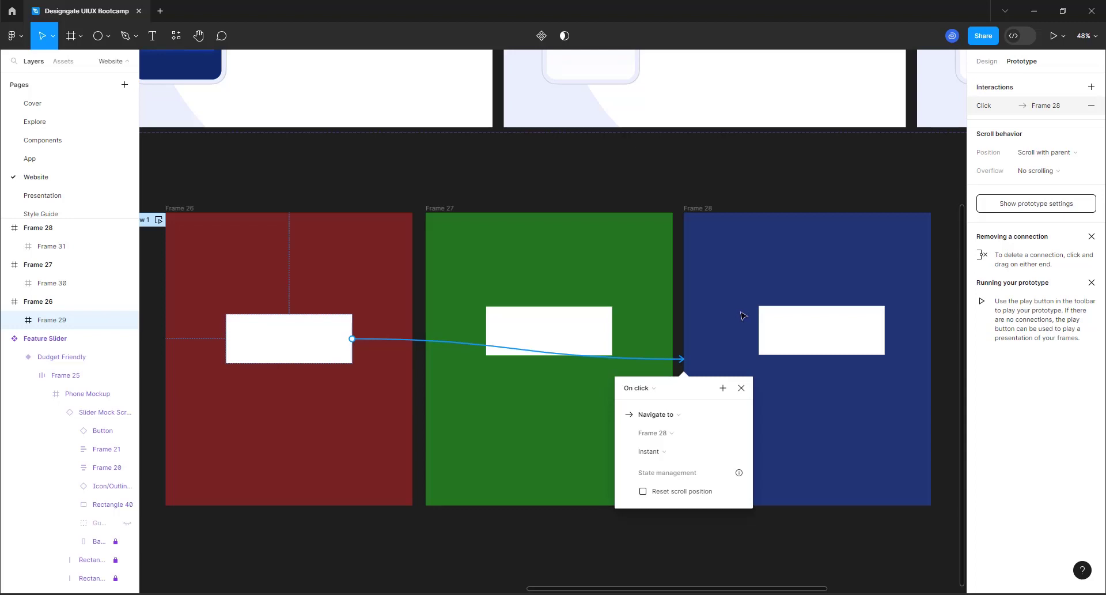
left_click(669, 451)
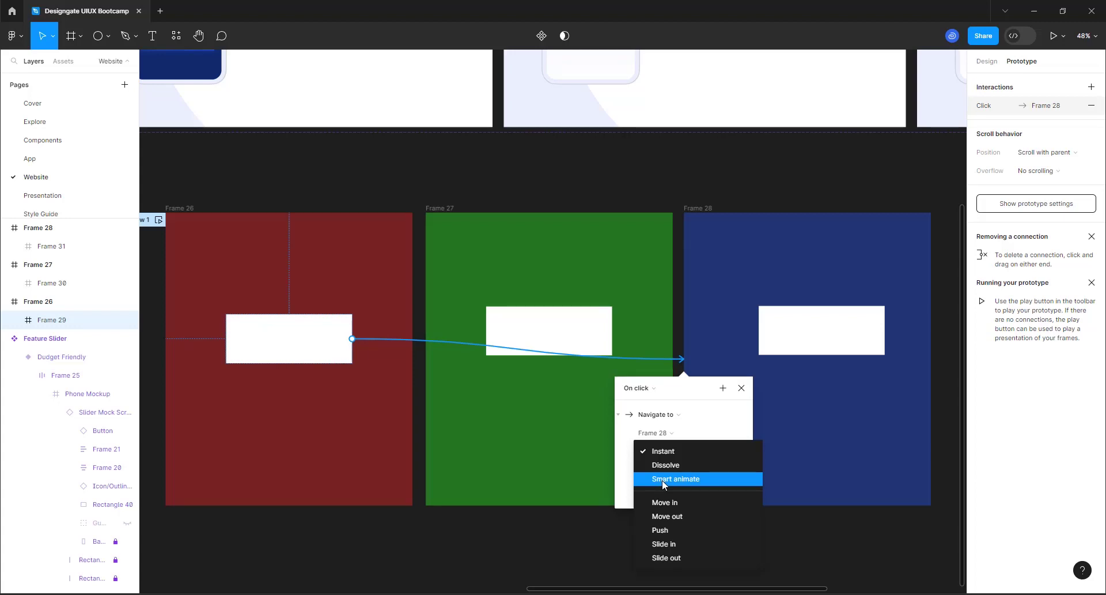
Leave the transition on Instant and close the interaction settings
left_click(535, 192)
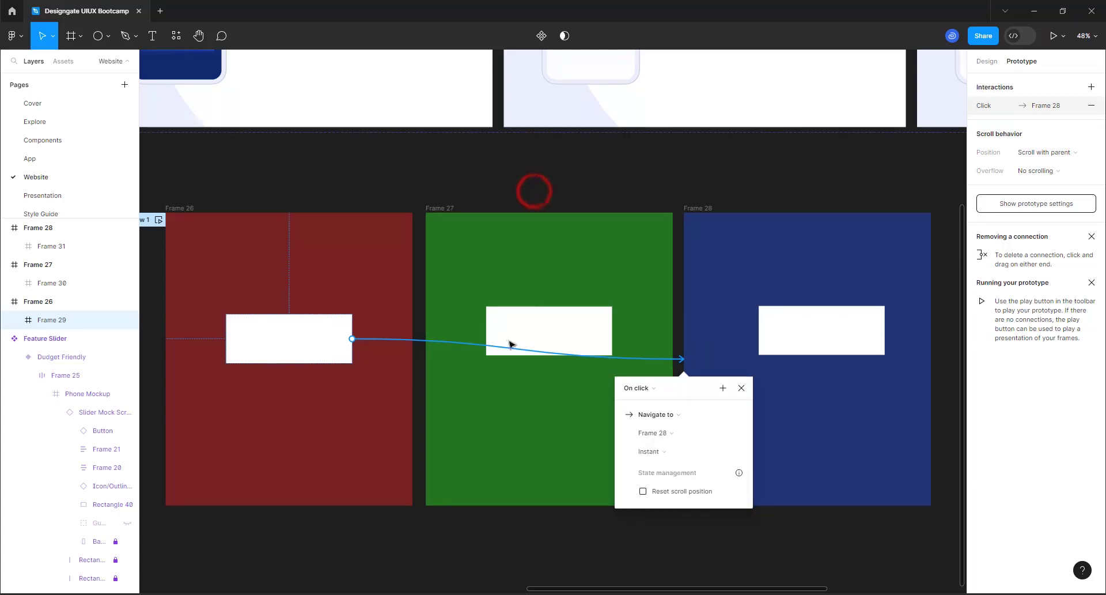
scroll(358, 375, "down", 2)
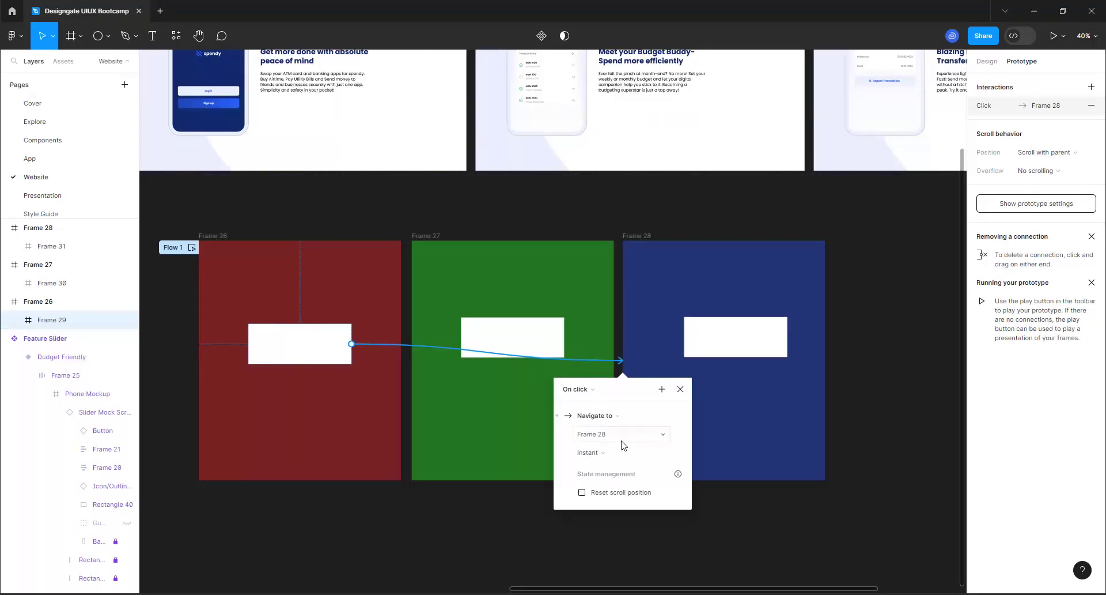
left_click(302, 193)
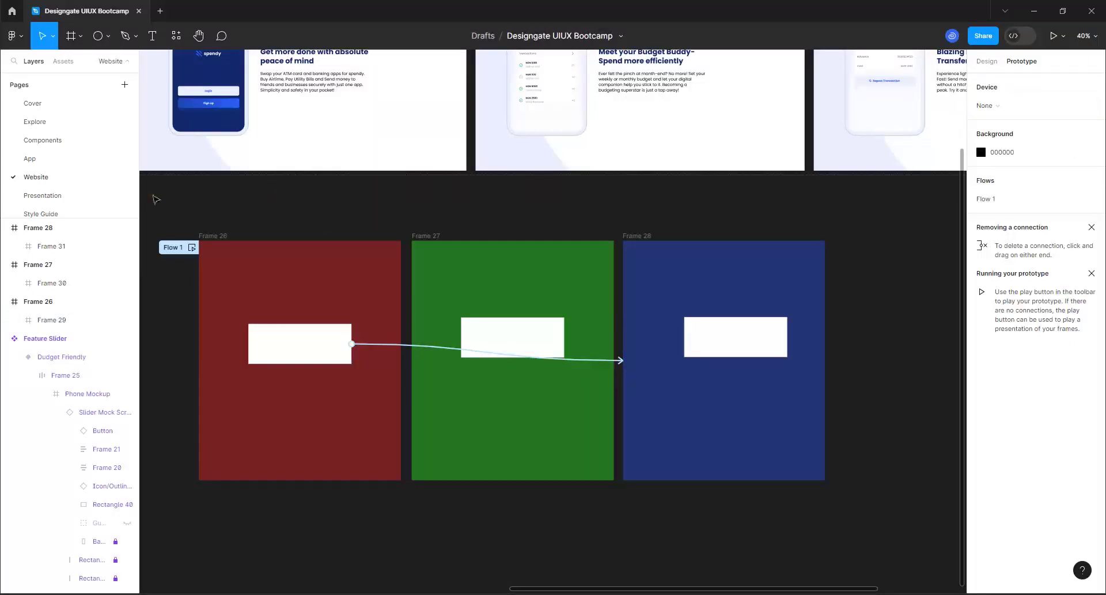
Marquee-select Frames 26, 27 and 28 and delete them
left_click_drag(153, 195, 823, 513)
key("Delete")
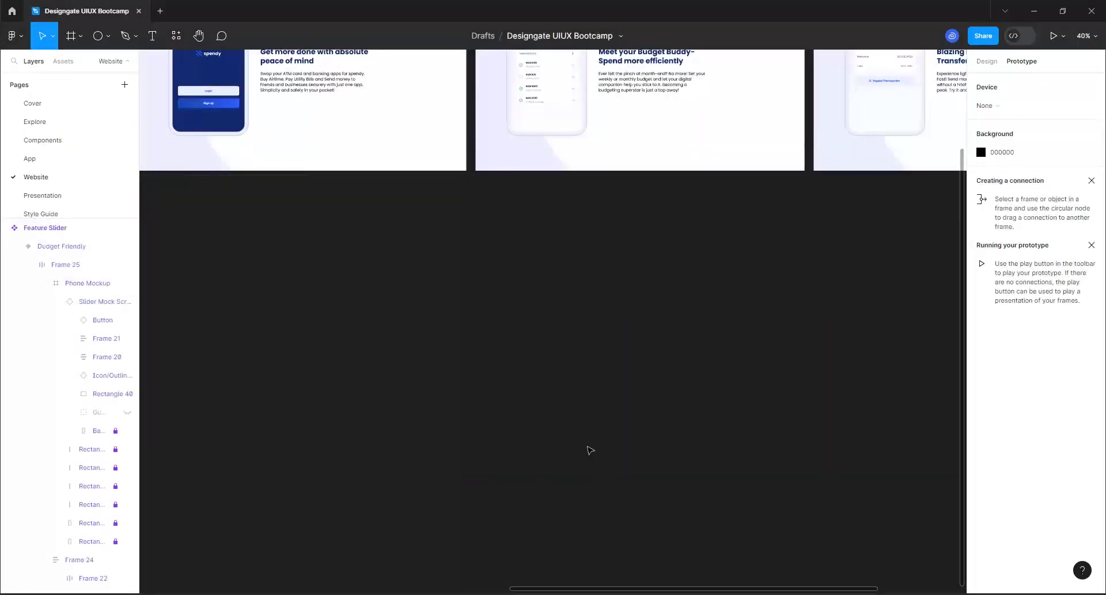
scroll(517, 451, "down", 3)
scroll(400, 350, "down", 3)
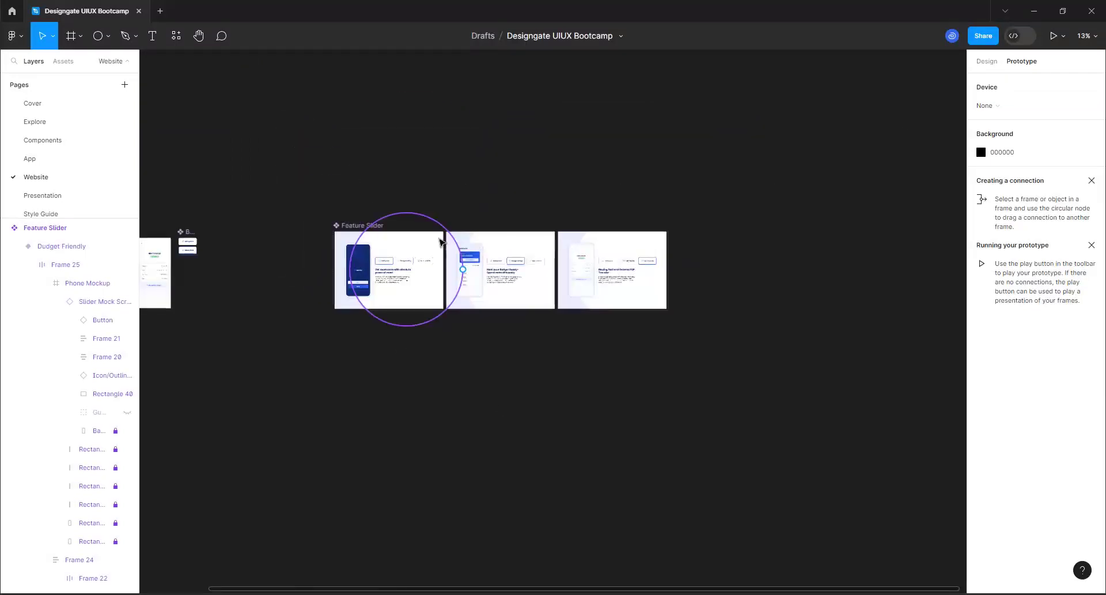
scroll(440, 242, "up", 3)
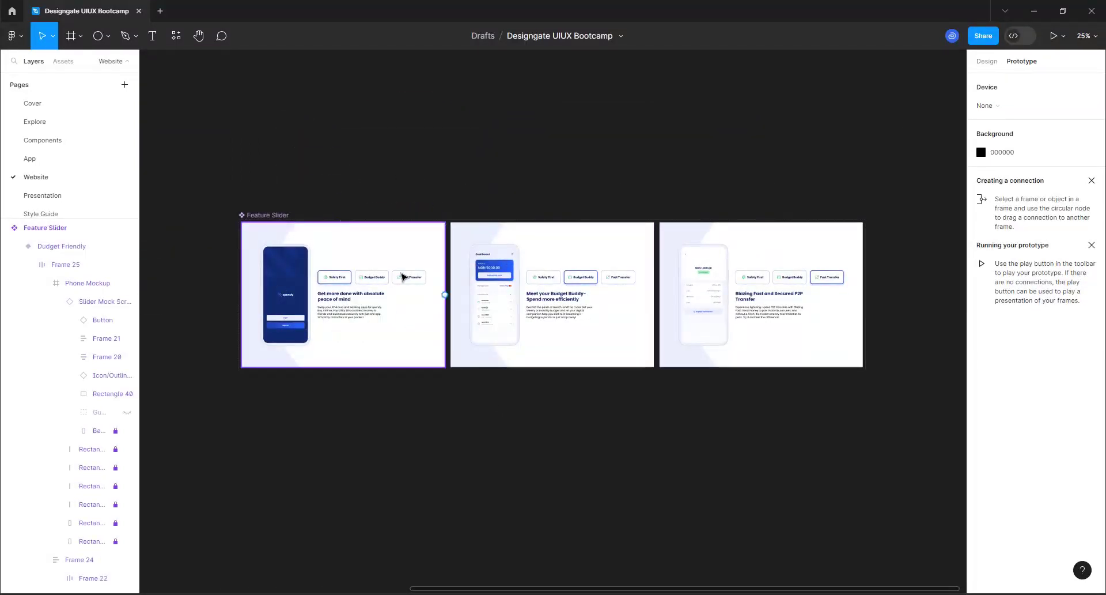
scroll(411, 293, "up", 1)
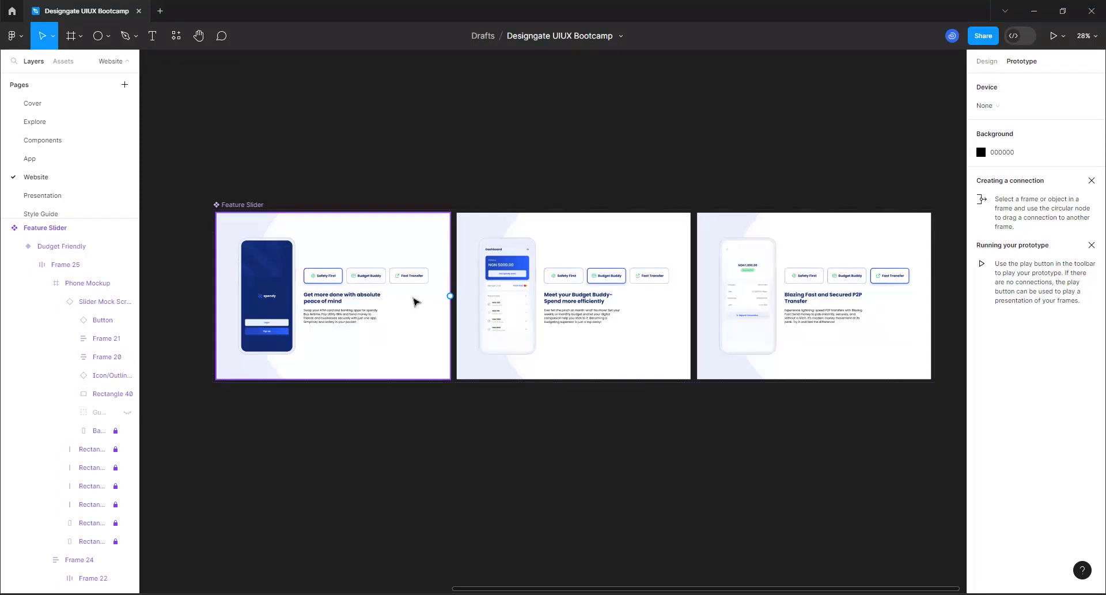
scroll(400, 288, "up", 2)
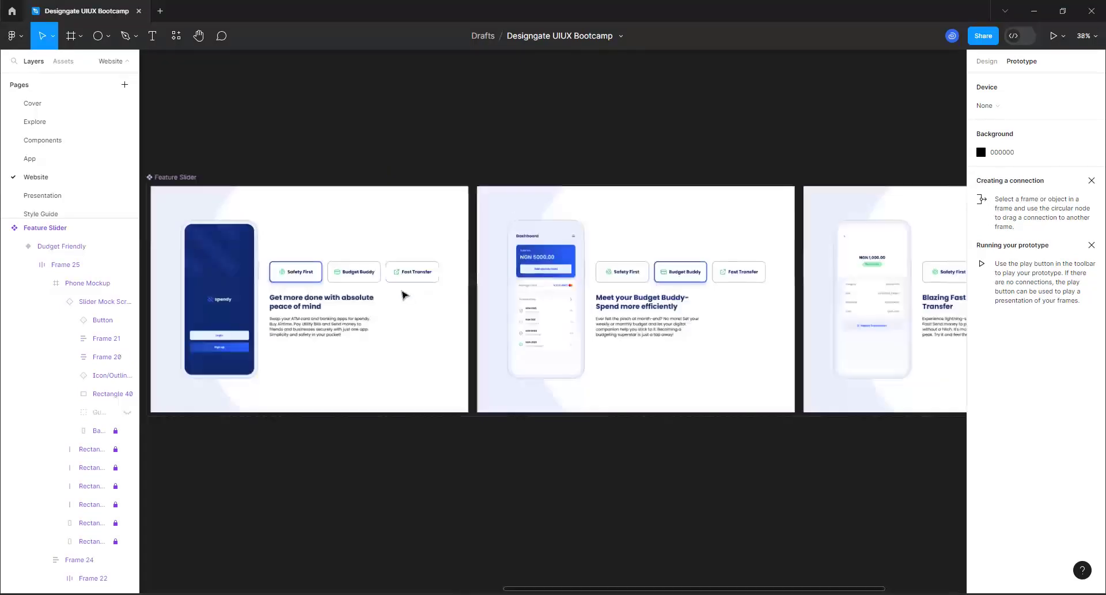
scroll(375, 341, "down", 3)
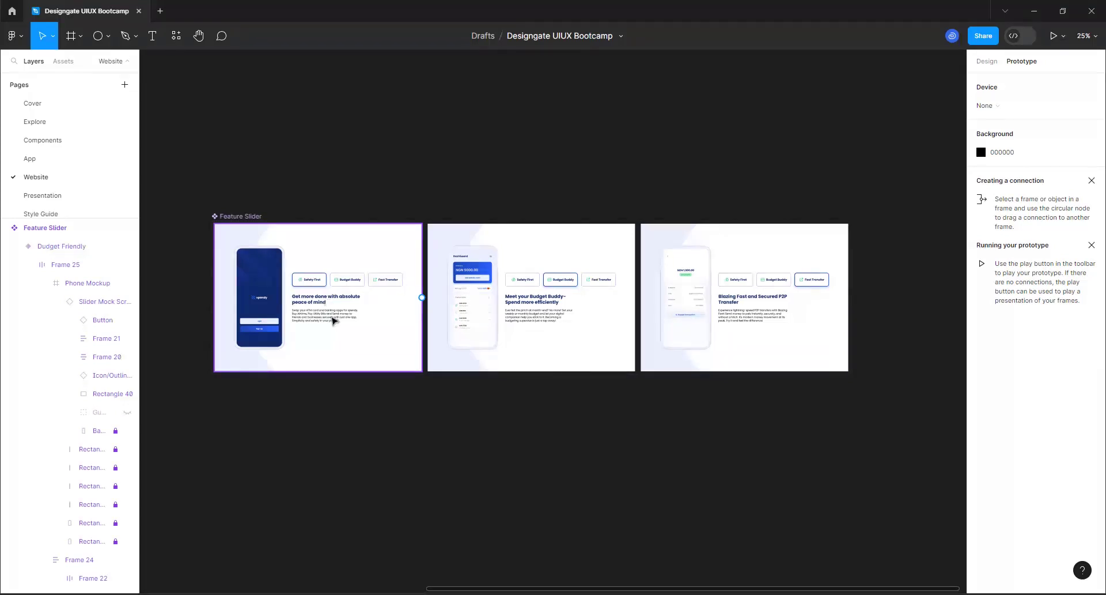
scroll(409, 277, "up", 3)
scroll(407, 276, "up", 3)
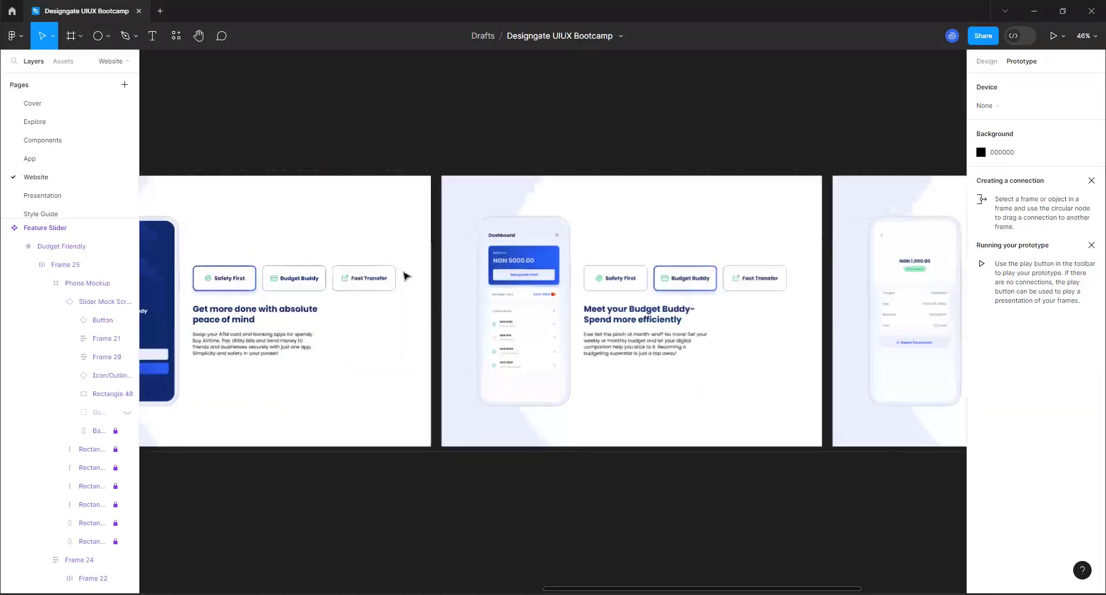
scroll(455, 288, "down", 2)
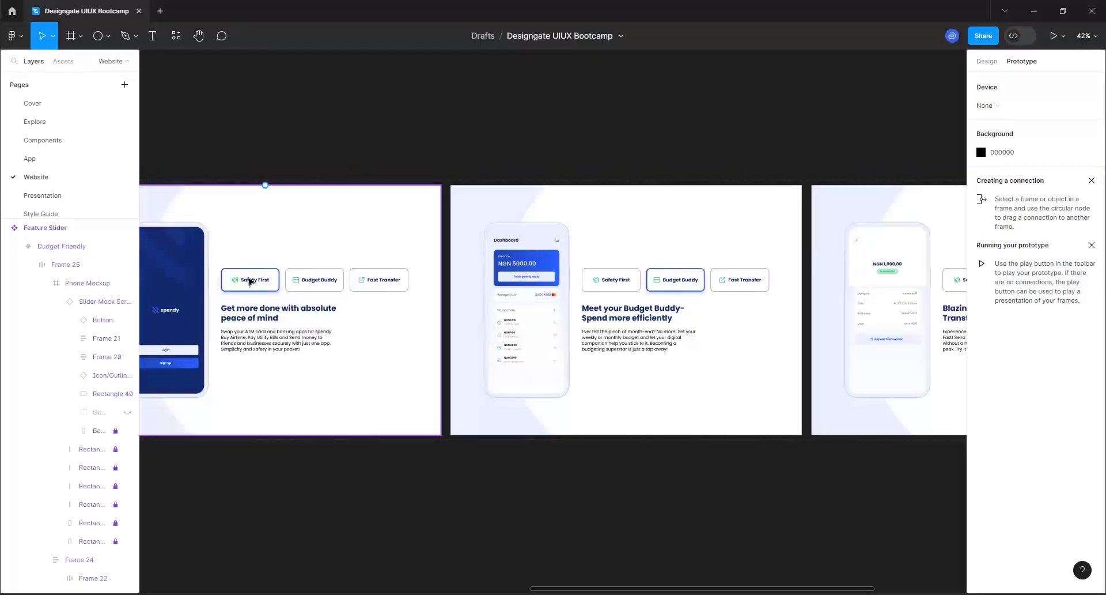
Connect the first variant's Budget Buddy button to the second slider variant with a Change to interaction
left_click(317, 282)
left_click(318, 281)
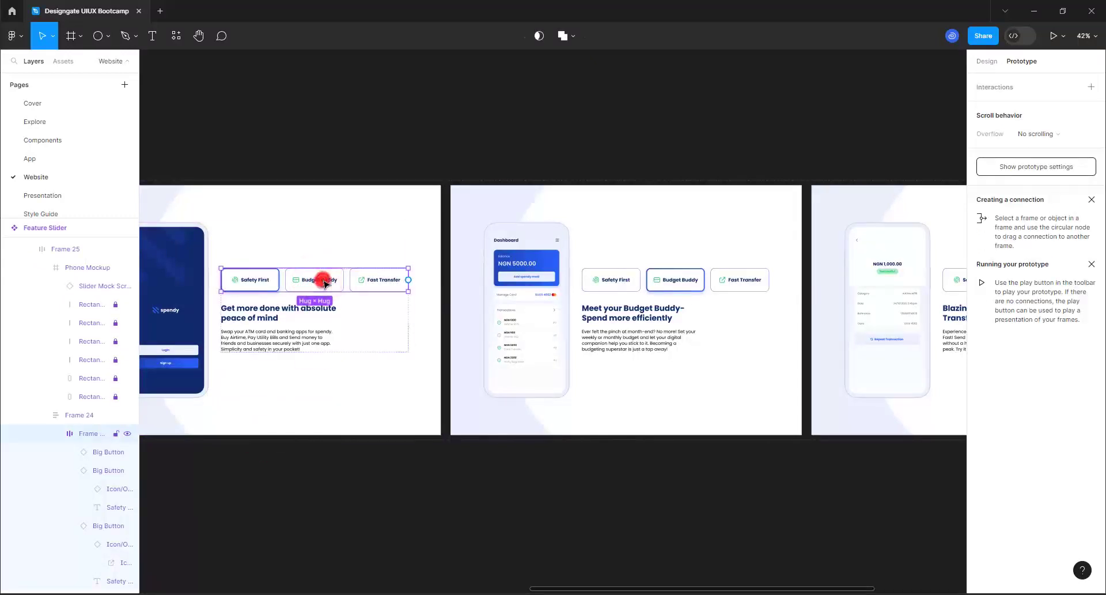
left_click(324, 281)
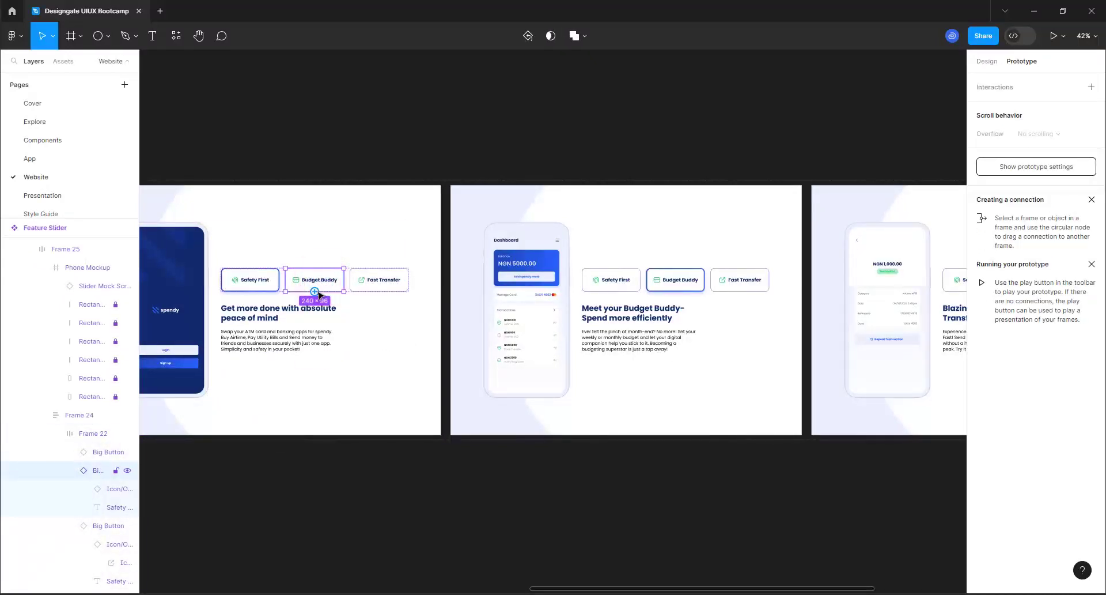
left_click_drag(315, 291, 457, 255)
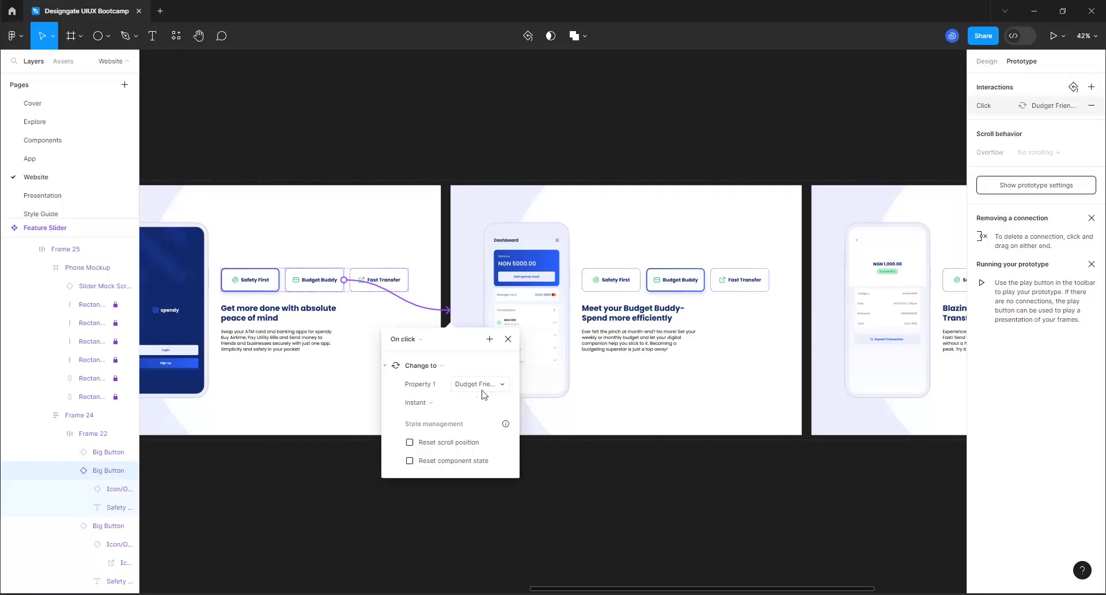
Set the Budget Buddy transition to Smart animate with Ease in and out easing
left_click(417, 403)
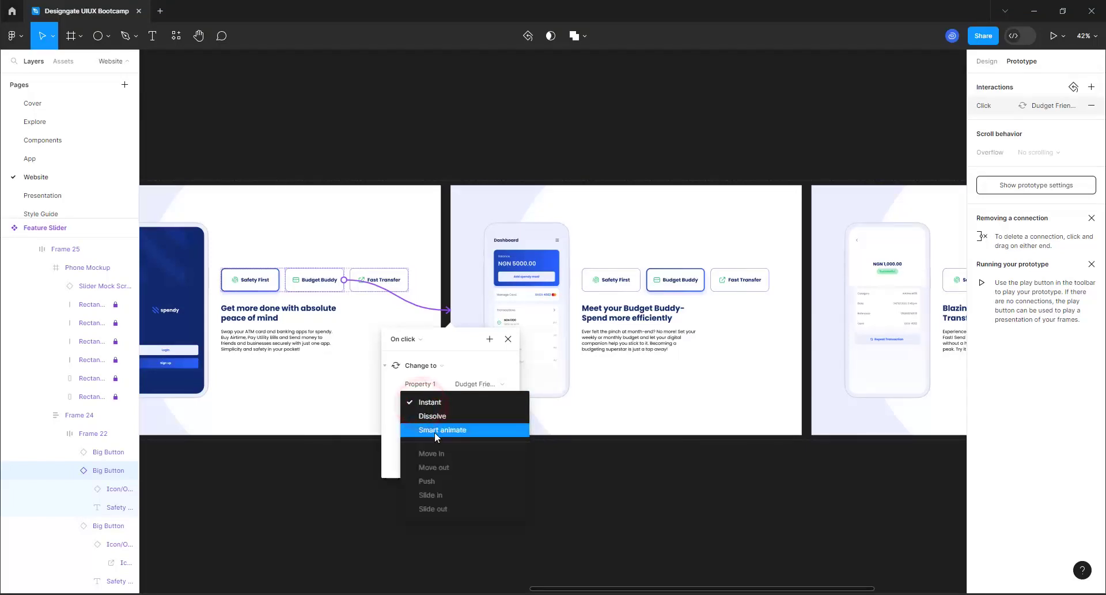
left_click(435, 430)
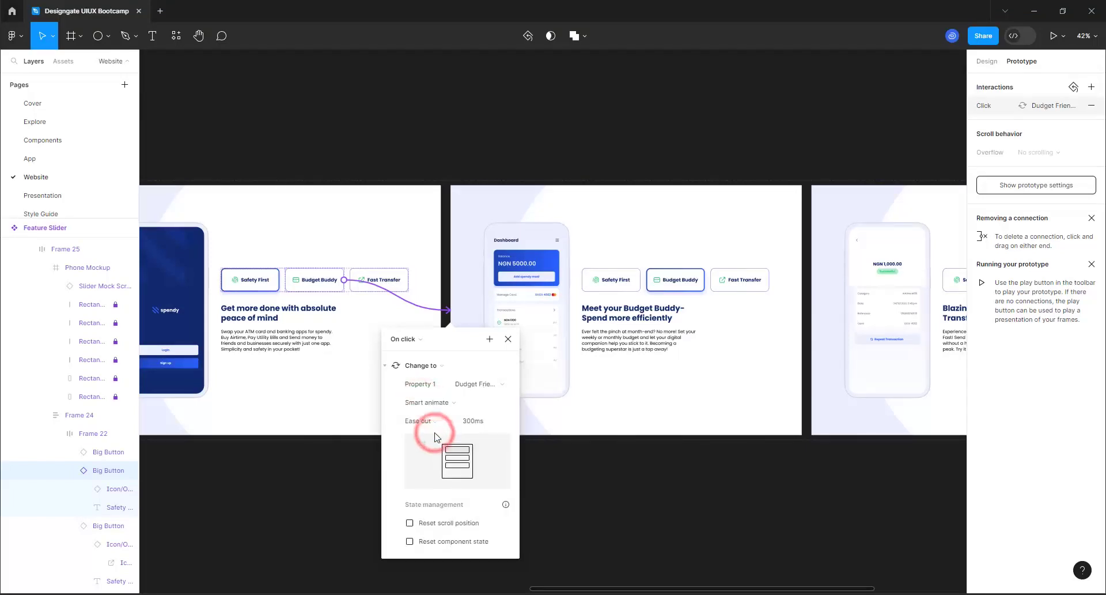
left_click(429, 423)
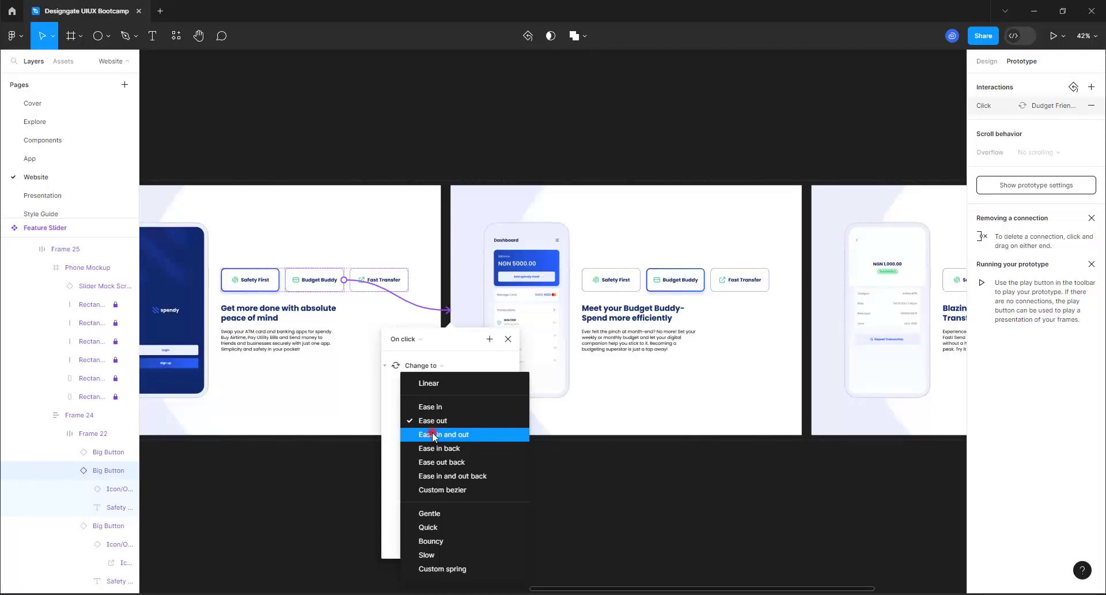
left_click(433, 435)
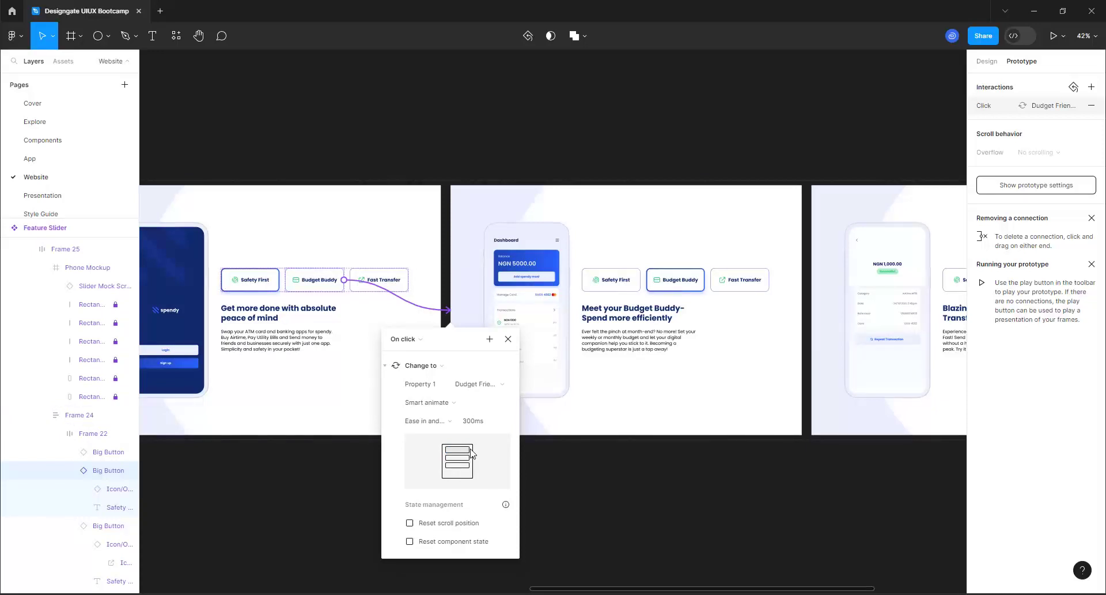
Select the whole Fast Transfer button in the first variant
left_click(389, 280)
double_click(387, 281)
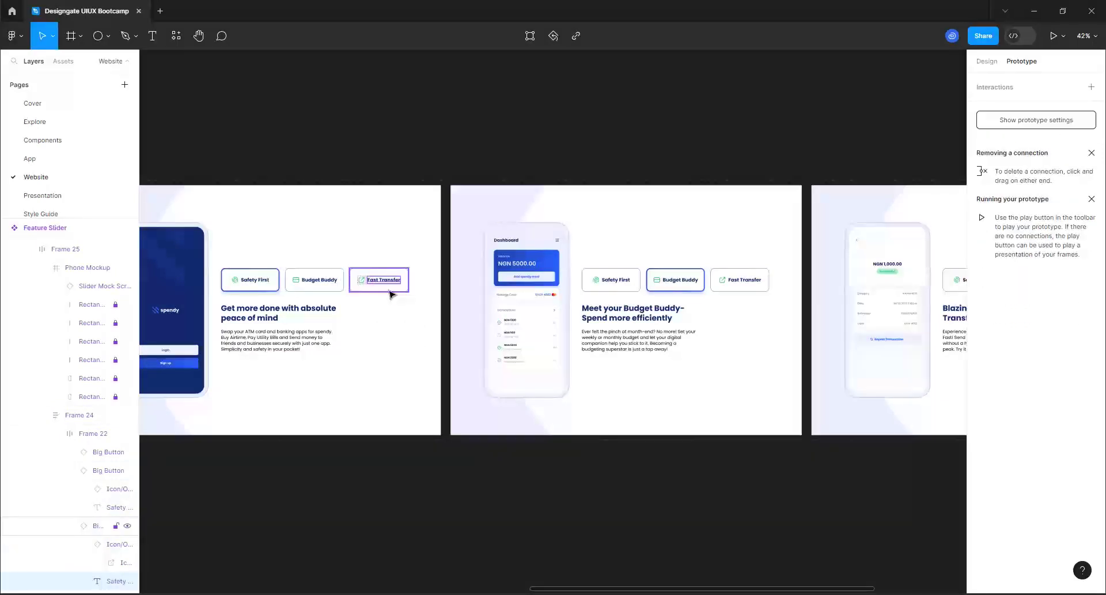
left_click(389, 294)
scroll(385, 293, "up", 3, "ctrl")
Link Fast Transfer to the third variant with Smart animate, Ease in and out, 300ms
scroll(382, 291, "up", 1, "ctrl")
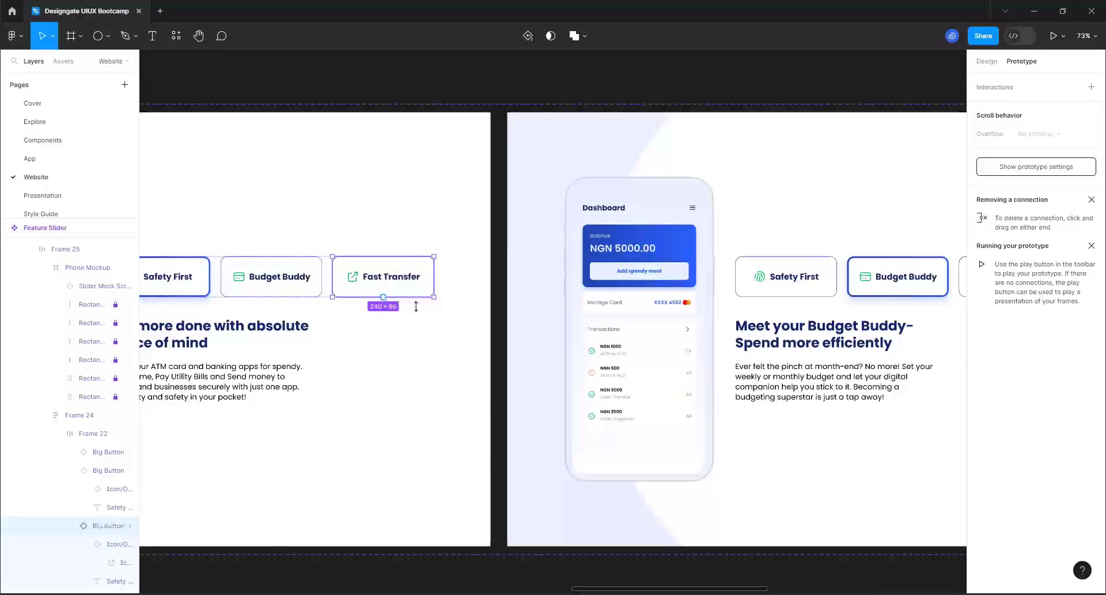
left_click(388, 278)
left_click(389, 278)
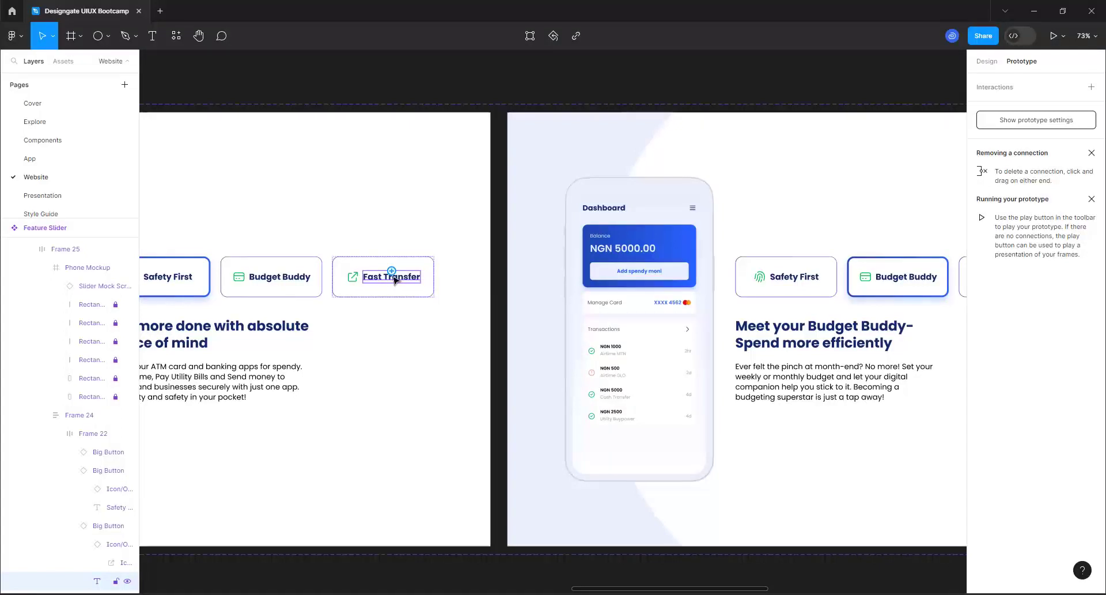
left_click(392, 282)
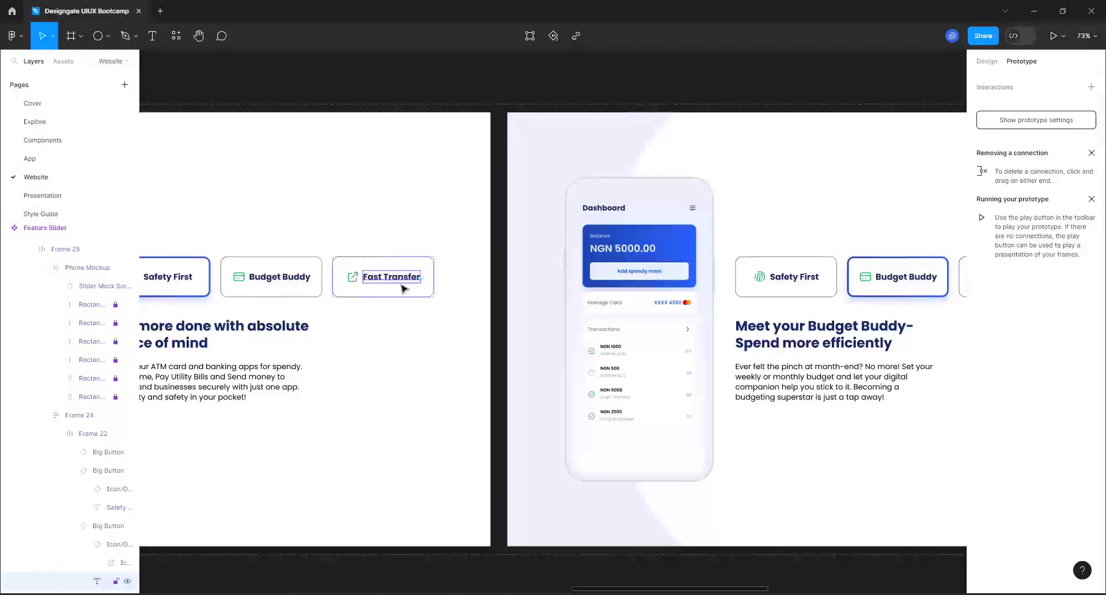
left_click(402, 288)
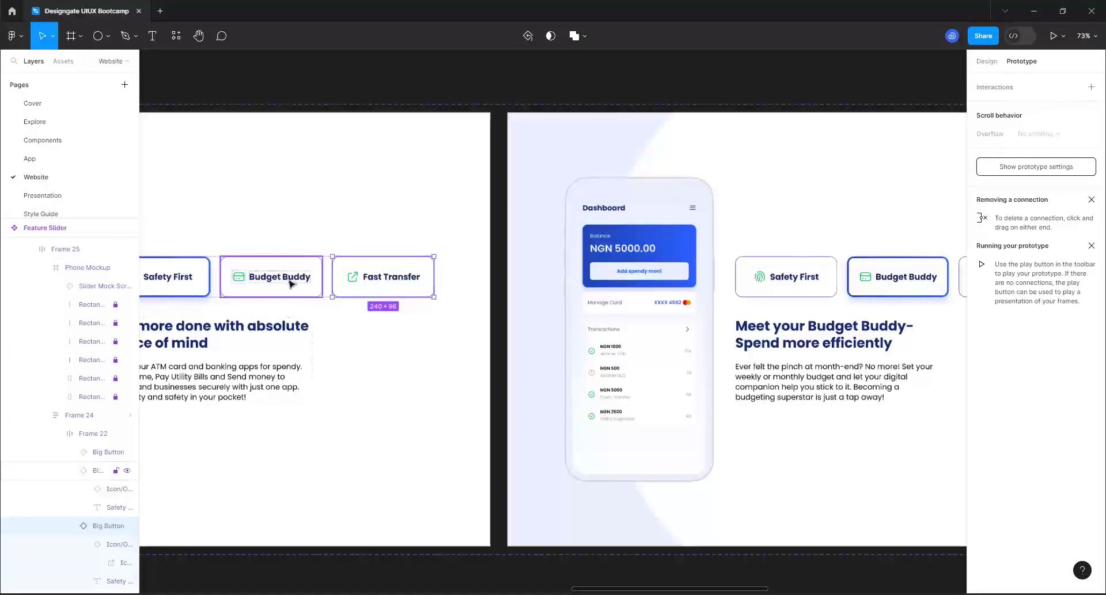
scroll(377, 255, "down", 5)
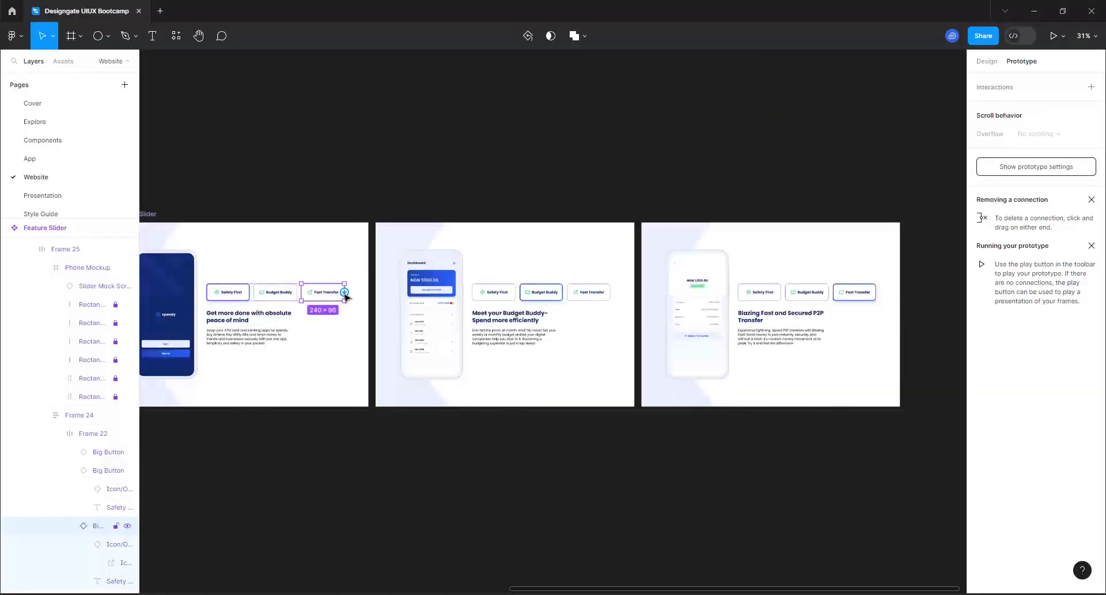
left_click_drag(345, 292, 646, 306)
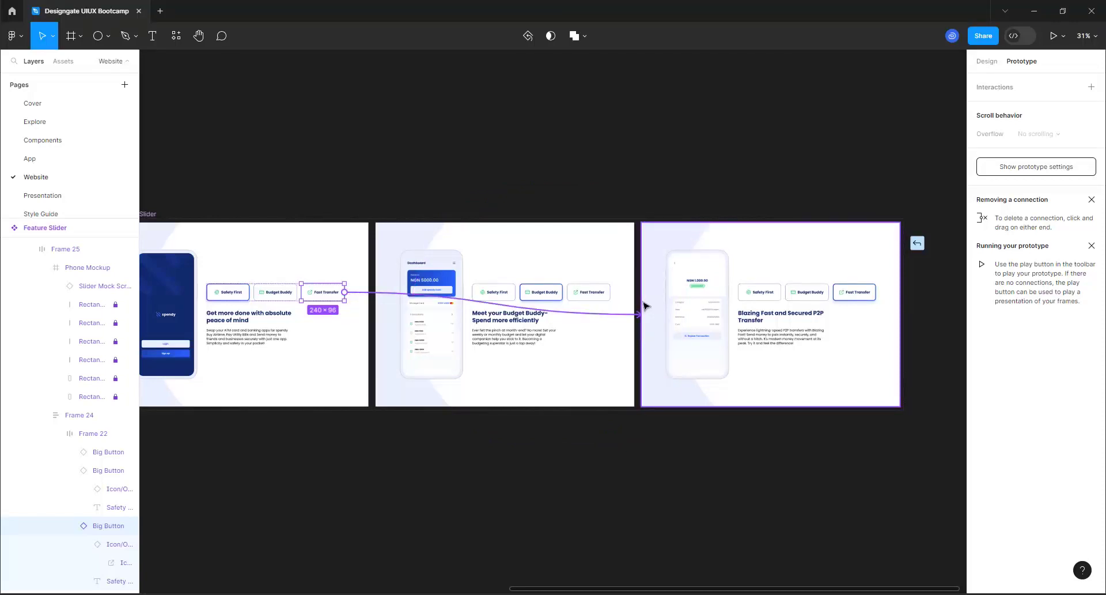
left_click_drag(646, 305, 645, 307)
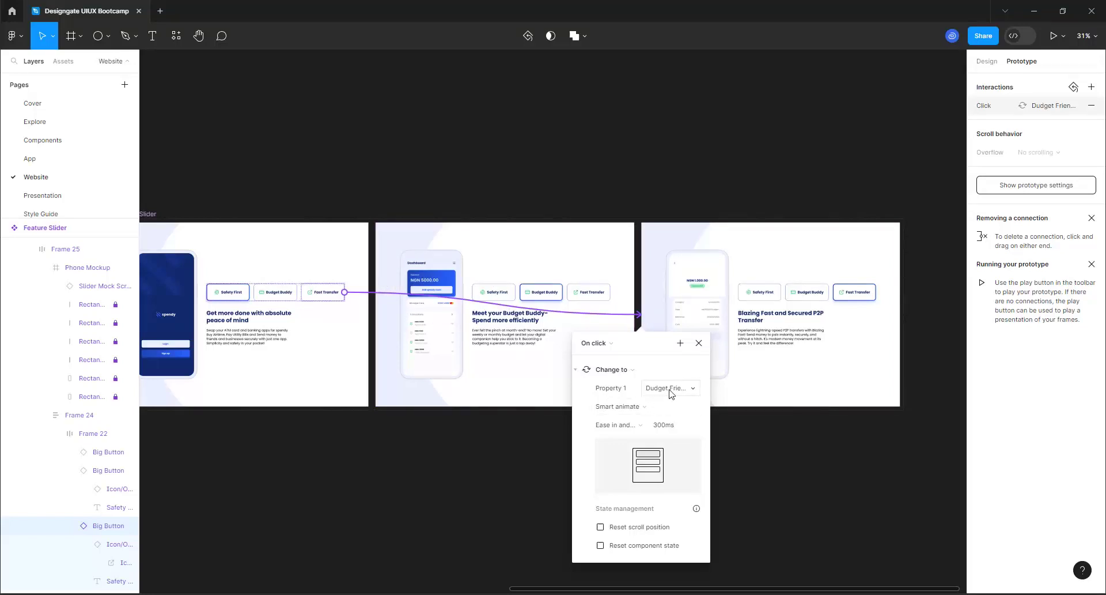
left_click(411, 187)
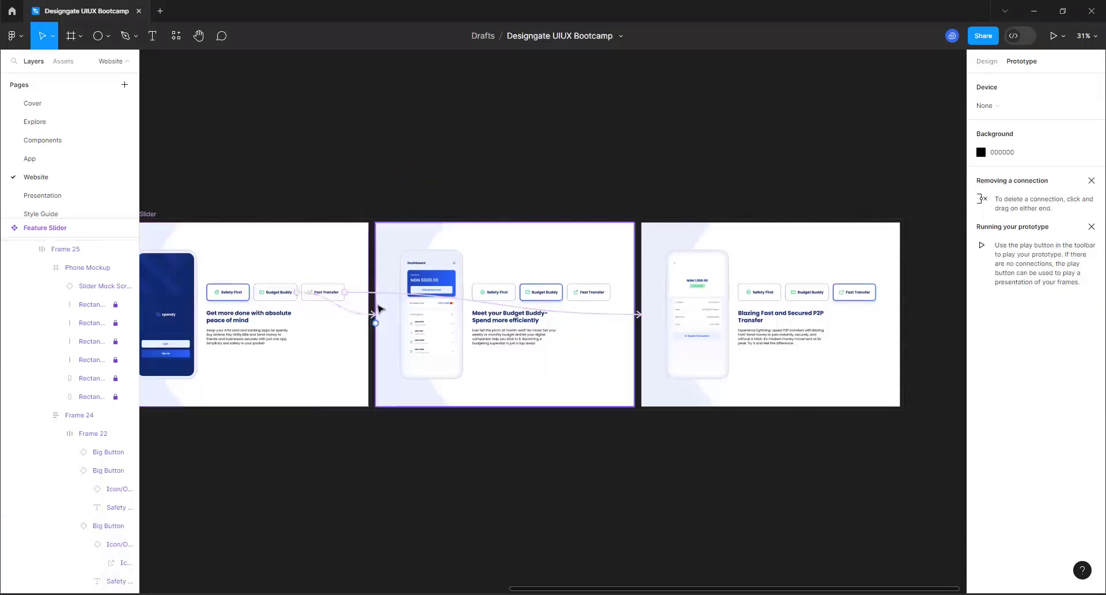
Link the second variant's Safety First button to the first slider variant
scroll(495, 292, "up", 3)
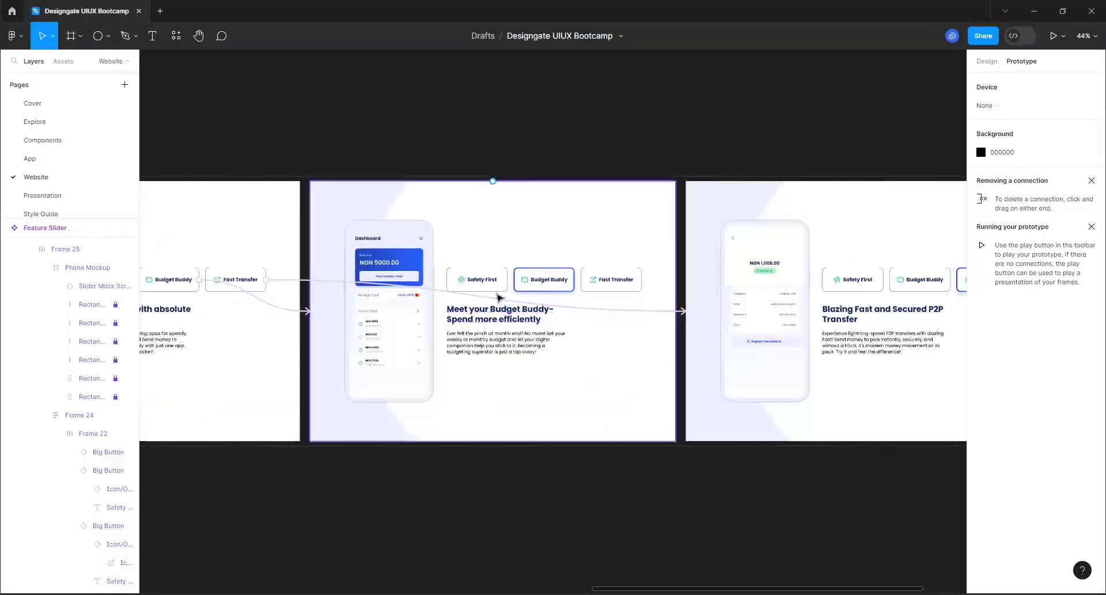
double_click(499, 290)
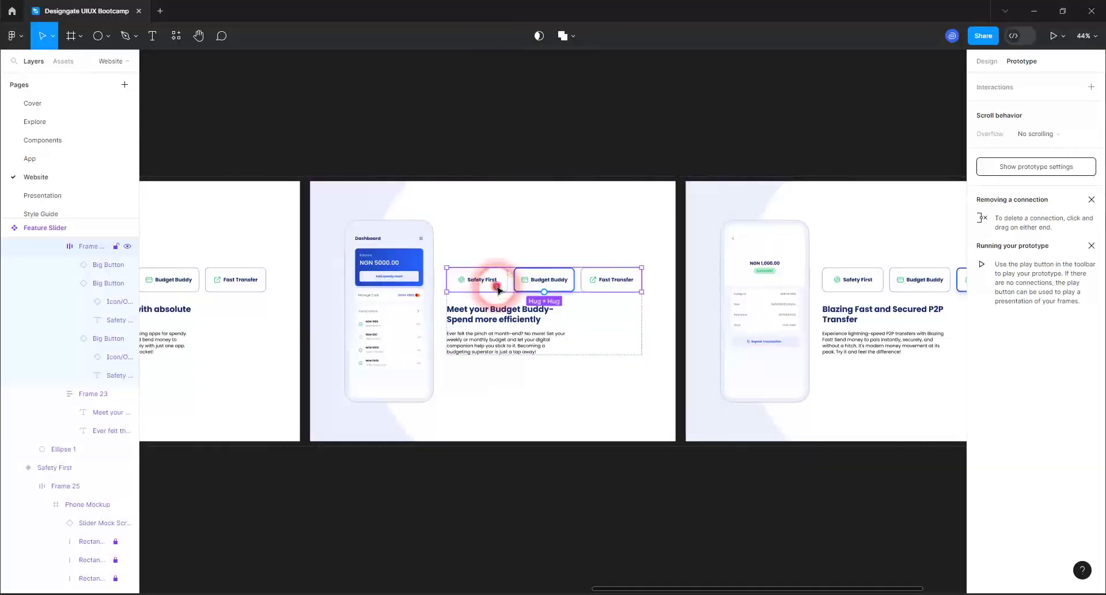
left_click(495, 288)
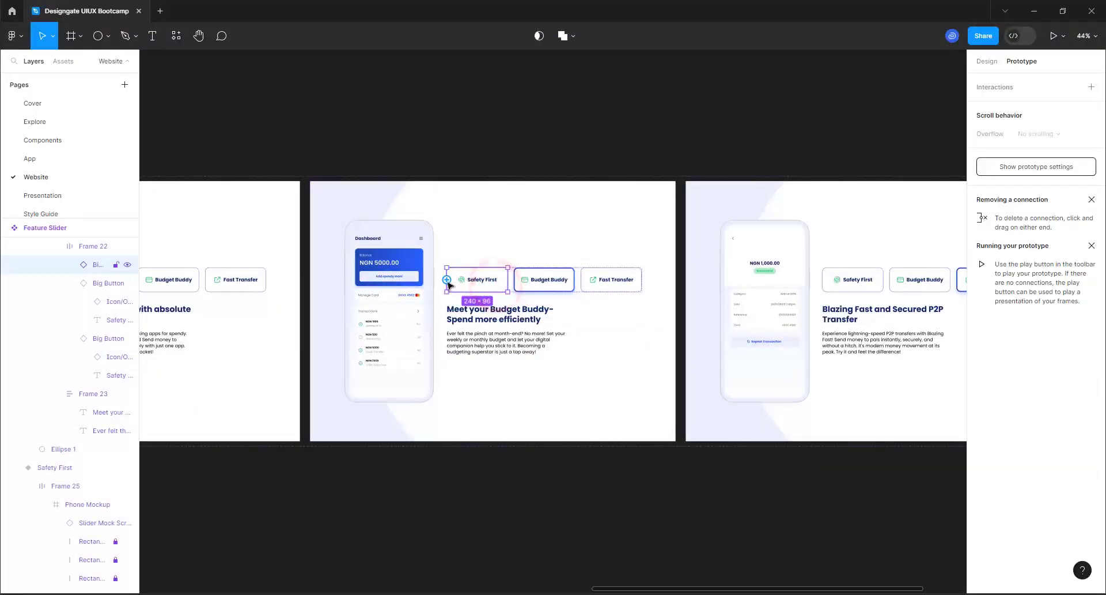
left_click_drag(447, 280, 300, 277)
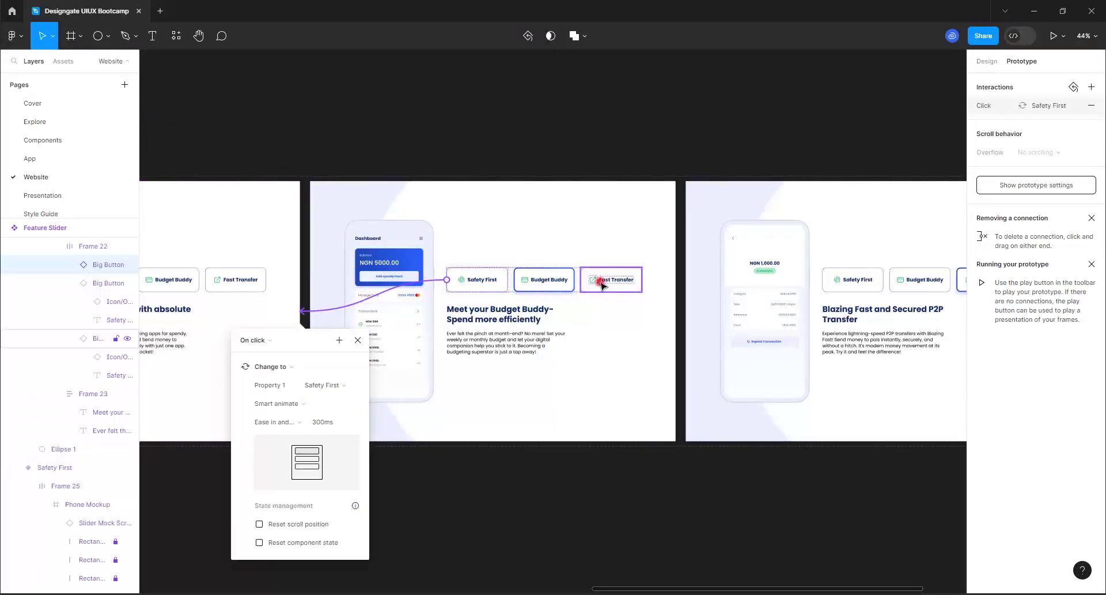
Link the second variant's Fast Transfer button to the third slider variant
left_click(602, 280)
left_click_drag(642, 280, 693, 312)
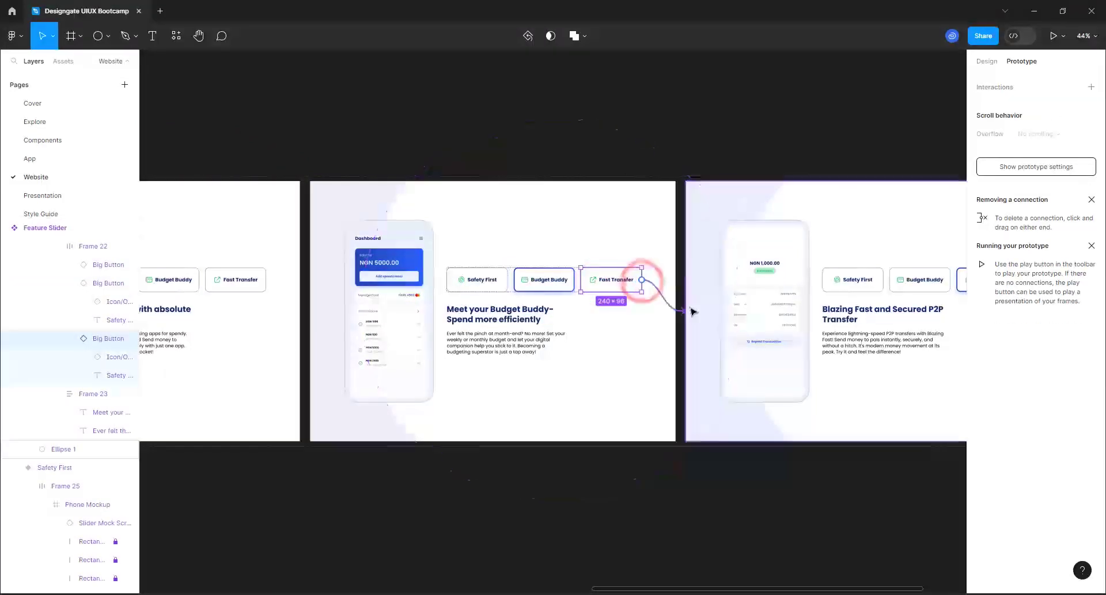
scroll(693, 312, "down", 5)
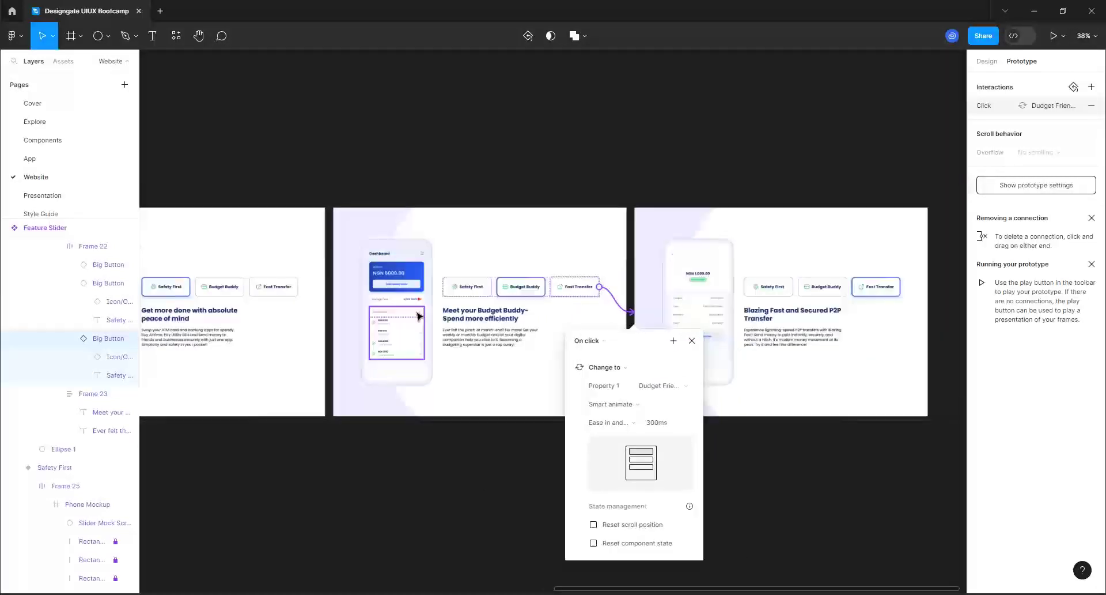
scroll(743, 311, "up", 3)
scroll(783, 317, "up", 3)
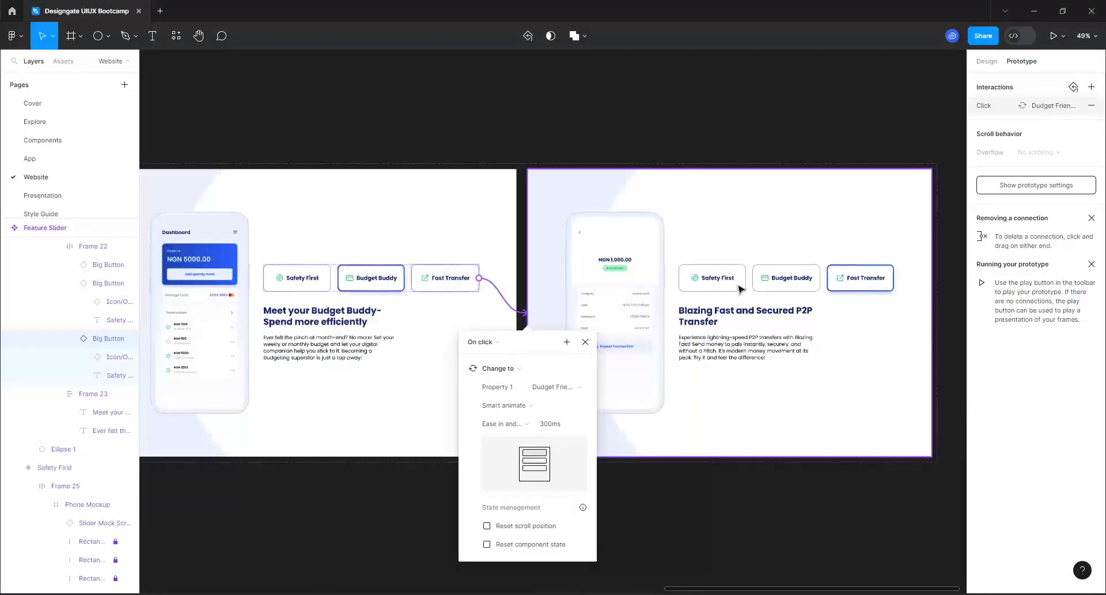
left_click(791, 284)
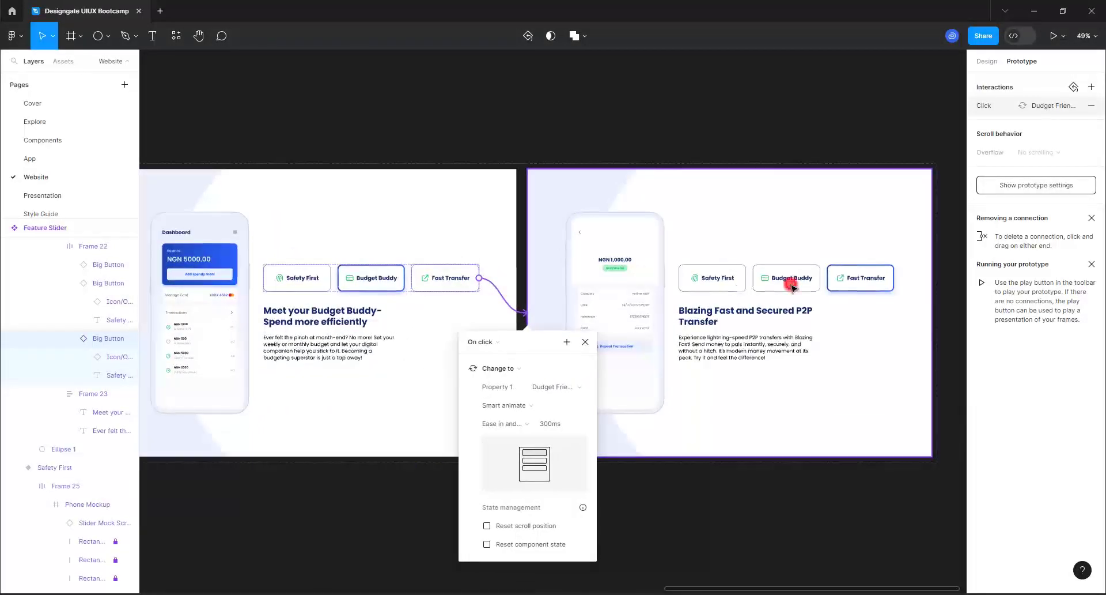
Connect the third variant's Safety First button to change to the Safety First variant
left_click(730, 285)
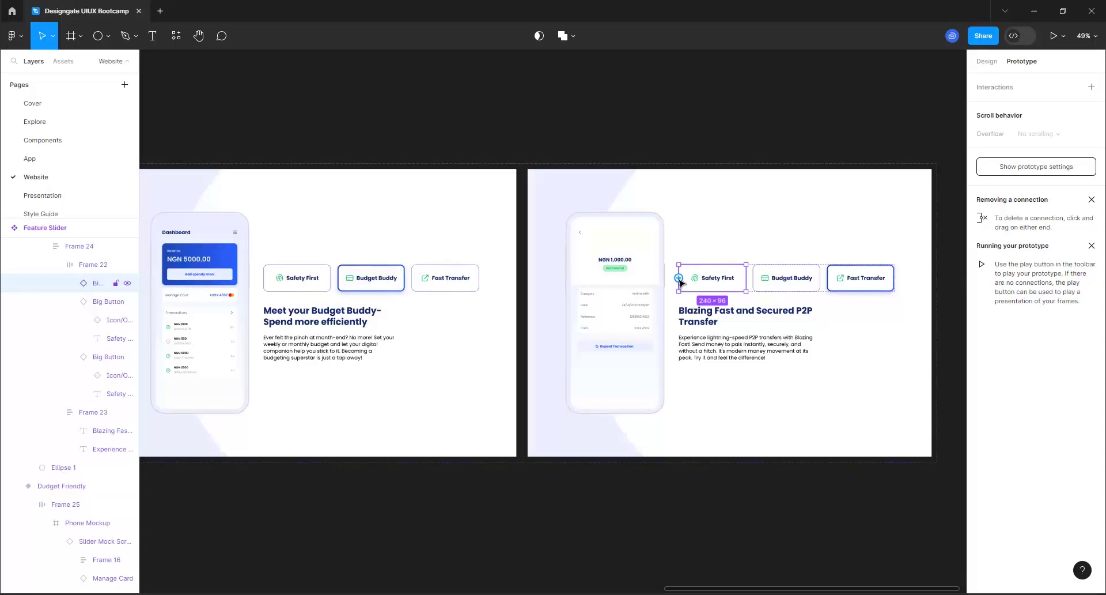
left_click_drag(680, 279, 516, 291)
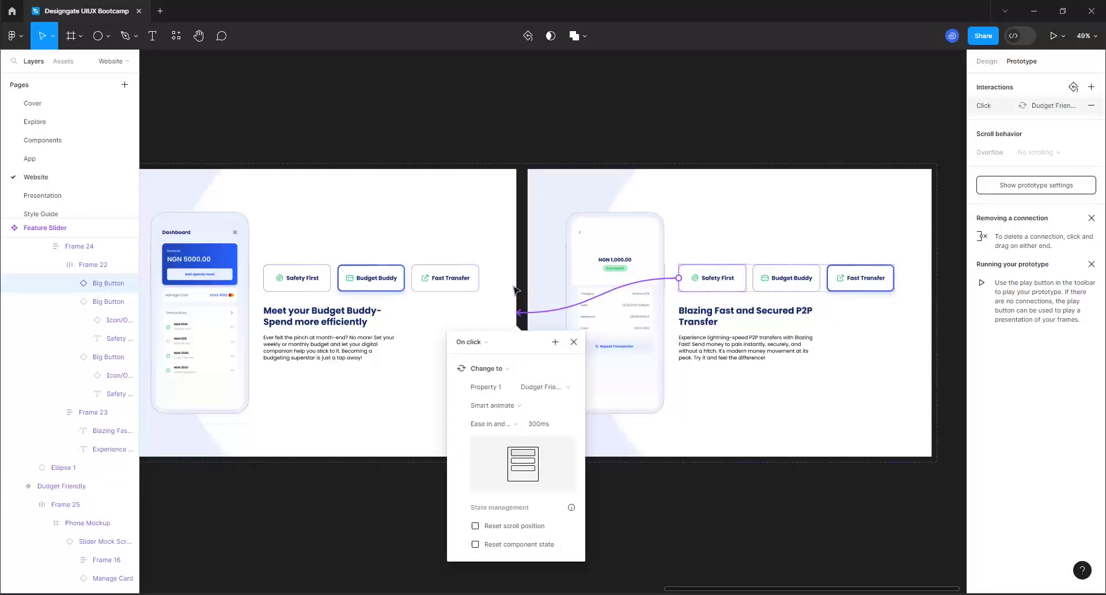
left_click(542, 389)
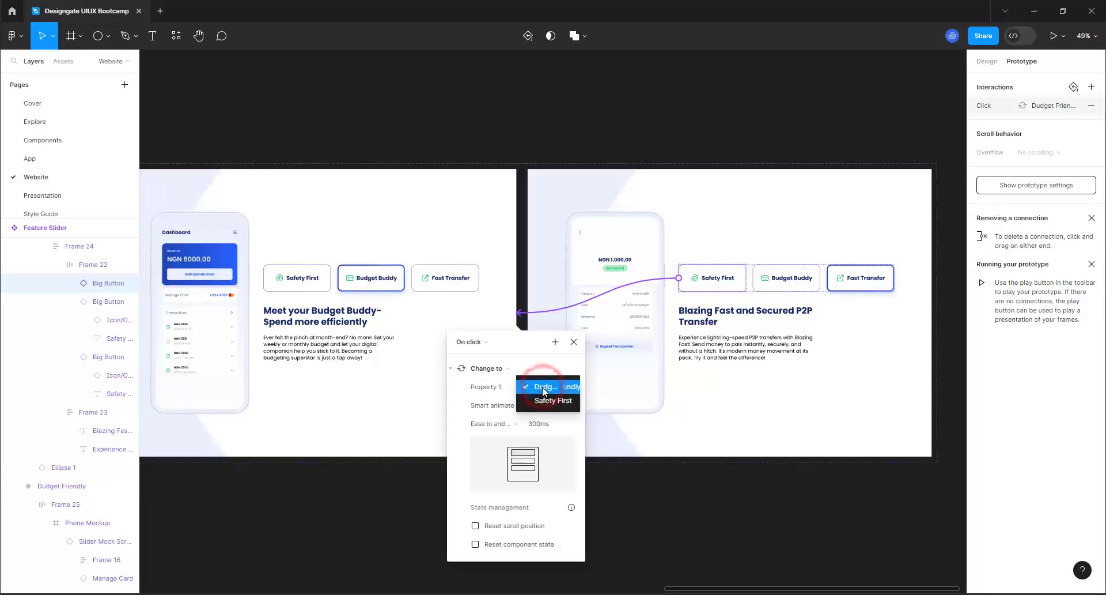
left_click(548, 402)
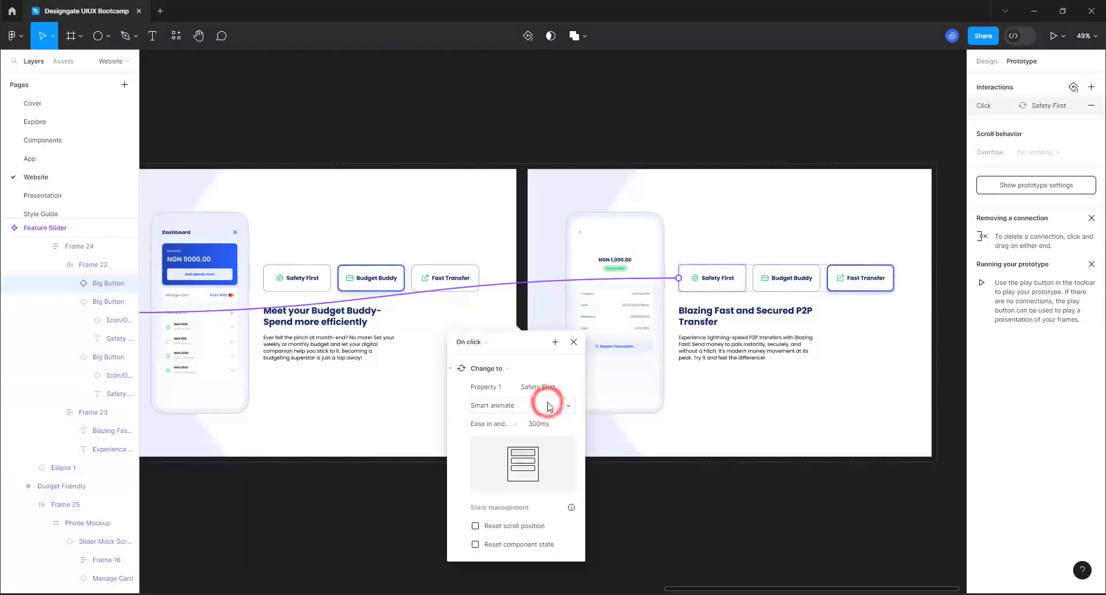
Connect the third variant's Budget Buddy button to the Budget Buddy variant
left_click(789, 278)
left_click_drag(787, 291, 518, 321)
left_click(628, 140)
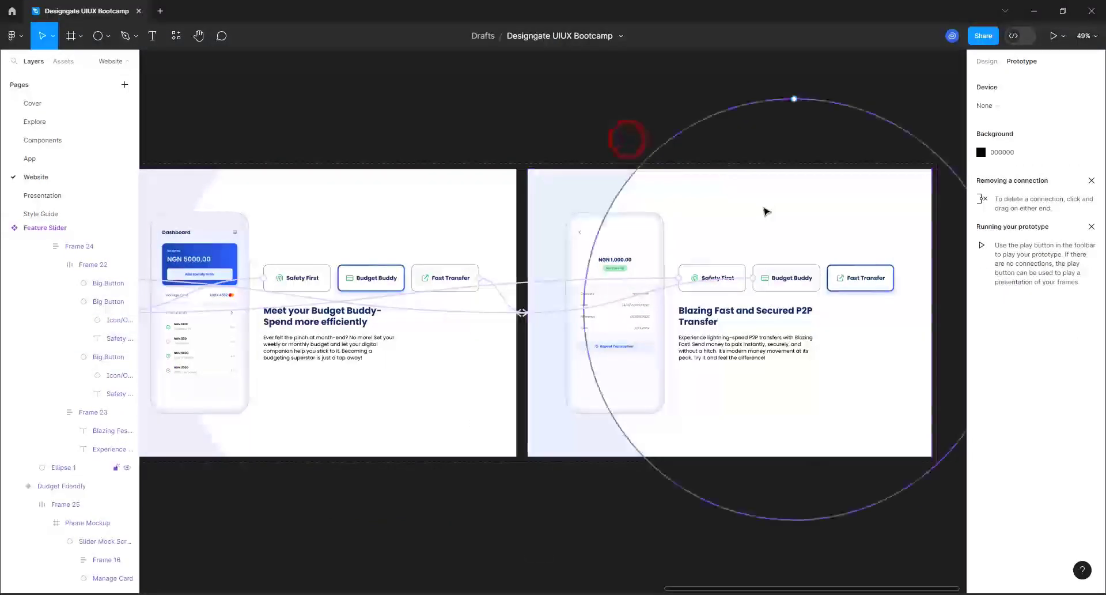
Add a 1440×1024 Desktop frame and position it below the Feature Slider
scroll(765, 209, "down", 5)
scroll(635, 327, "up", 3)
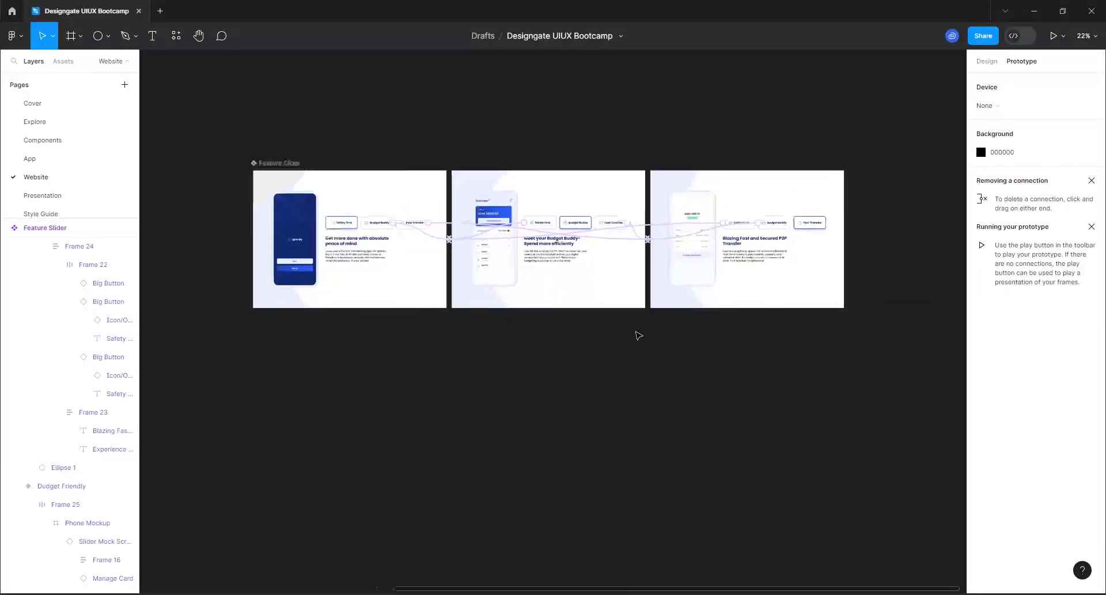
scroll(652, 328, "down", 2)
left_click(500, 363)
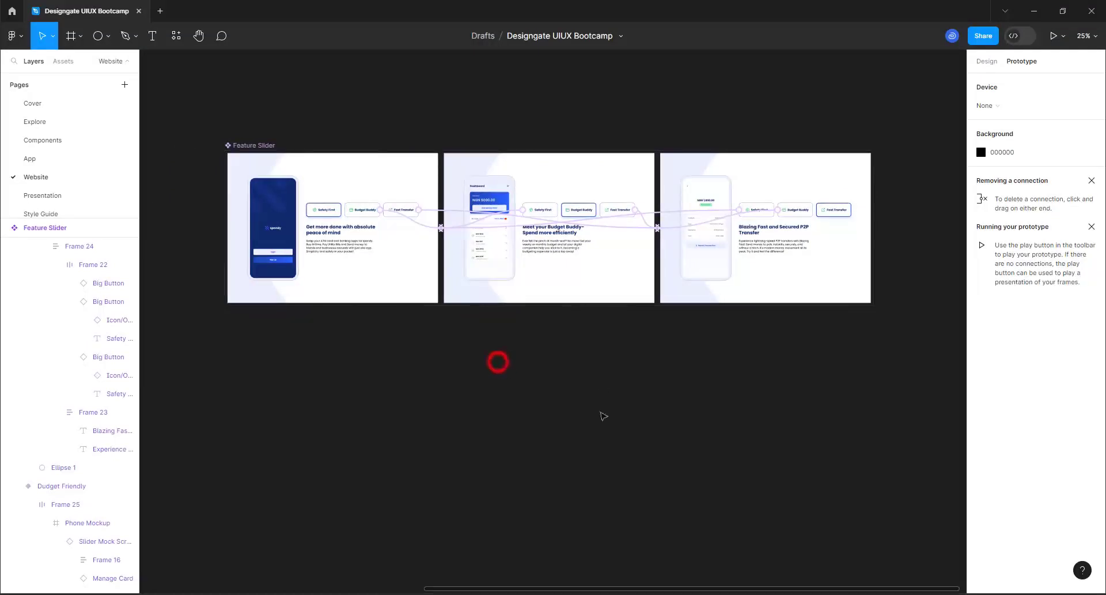
left_click(70, 35)
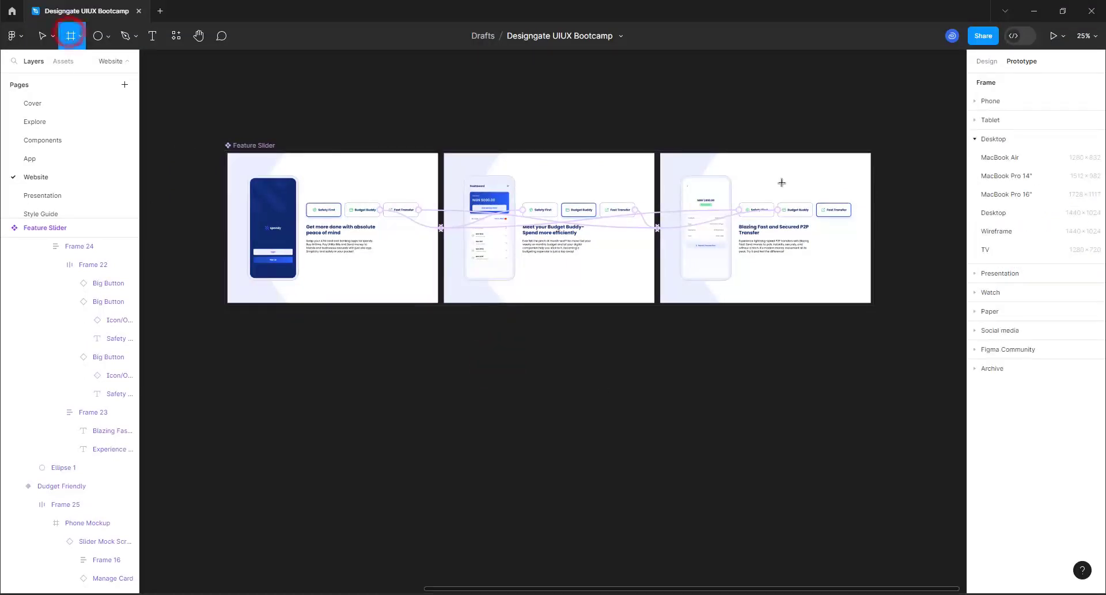
left_click(1003, 214)
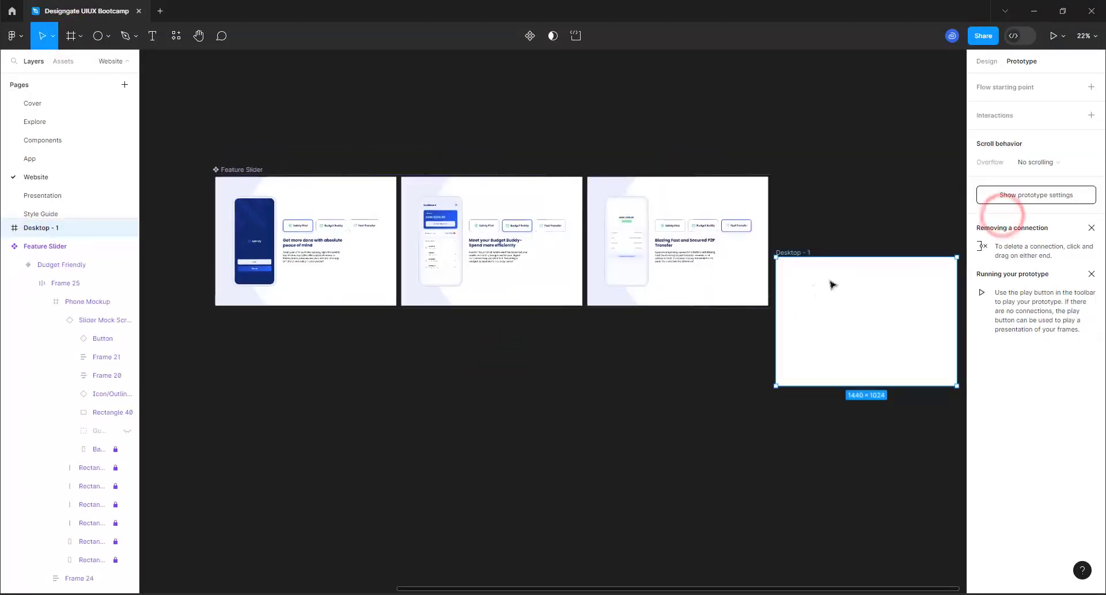
left_click_drag(788, 252, 231, 341)
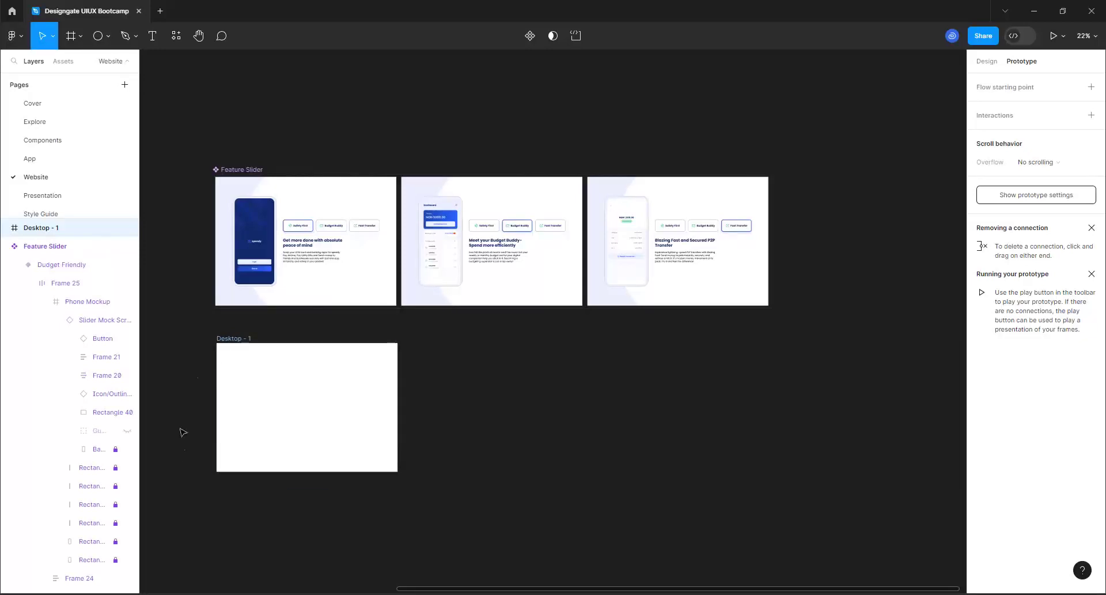
Rename the Desktop - 1 frame to 'Feature Section'
scroll(180, 451, "up", 5)
double_click(273, 203)
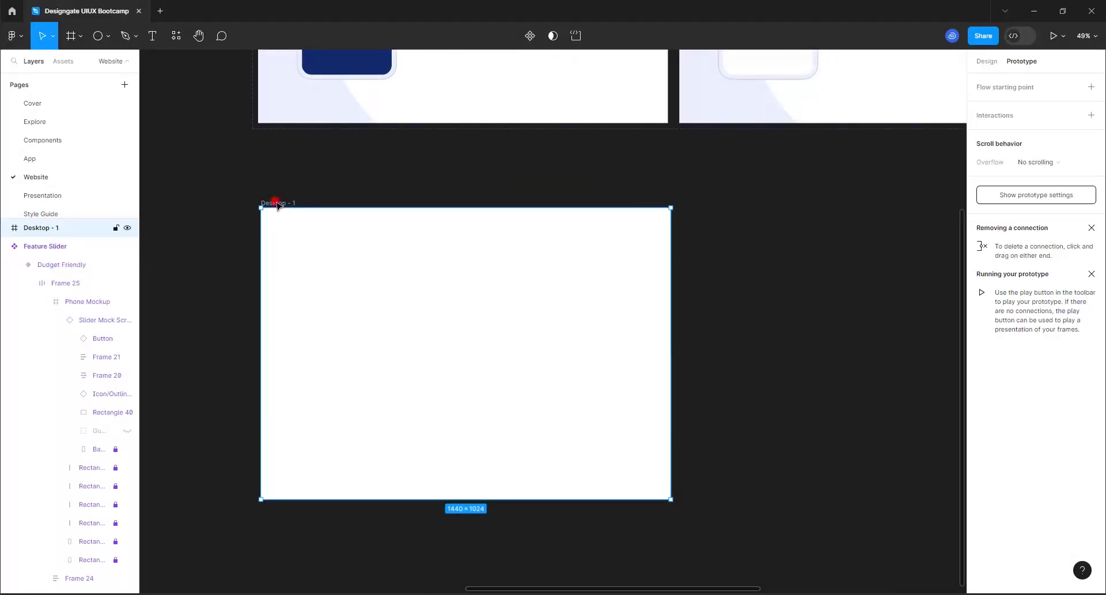
left_click(986, 65)
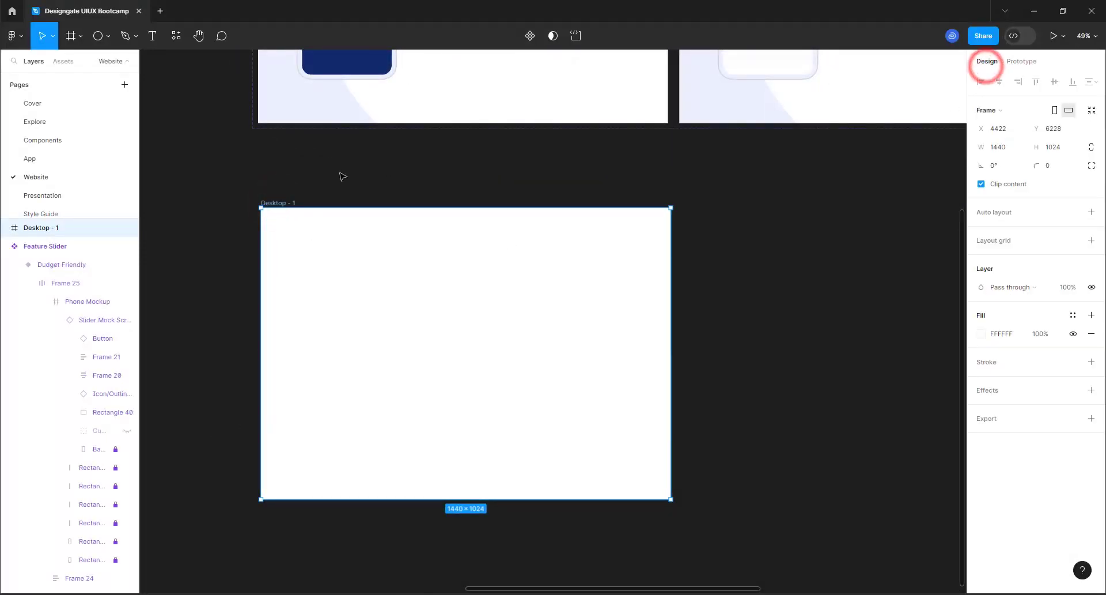
double_click(279, 202)
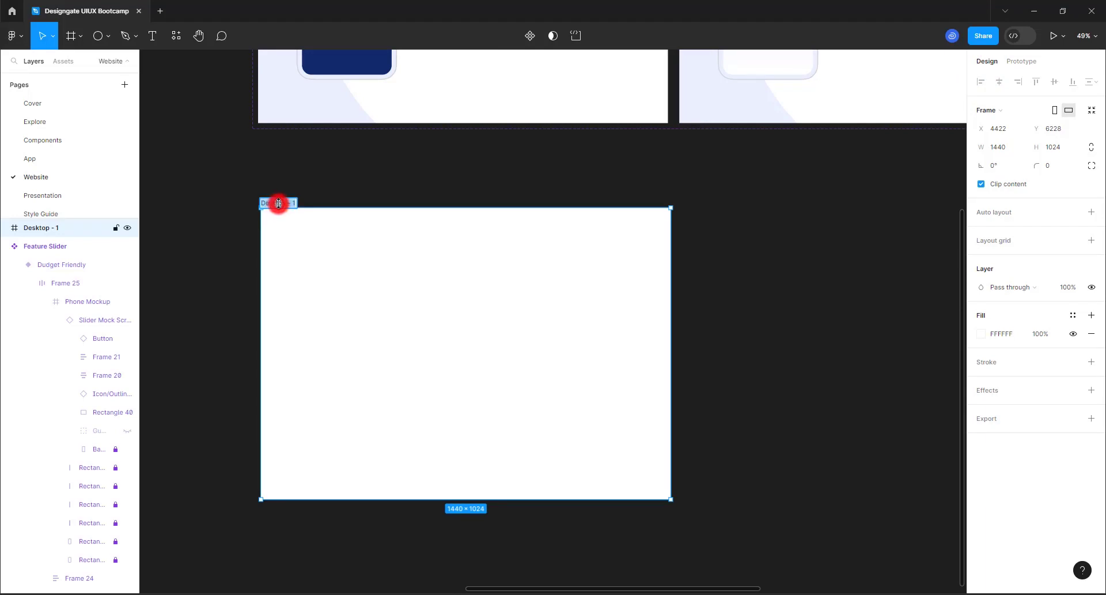
type("F")
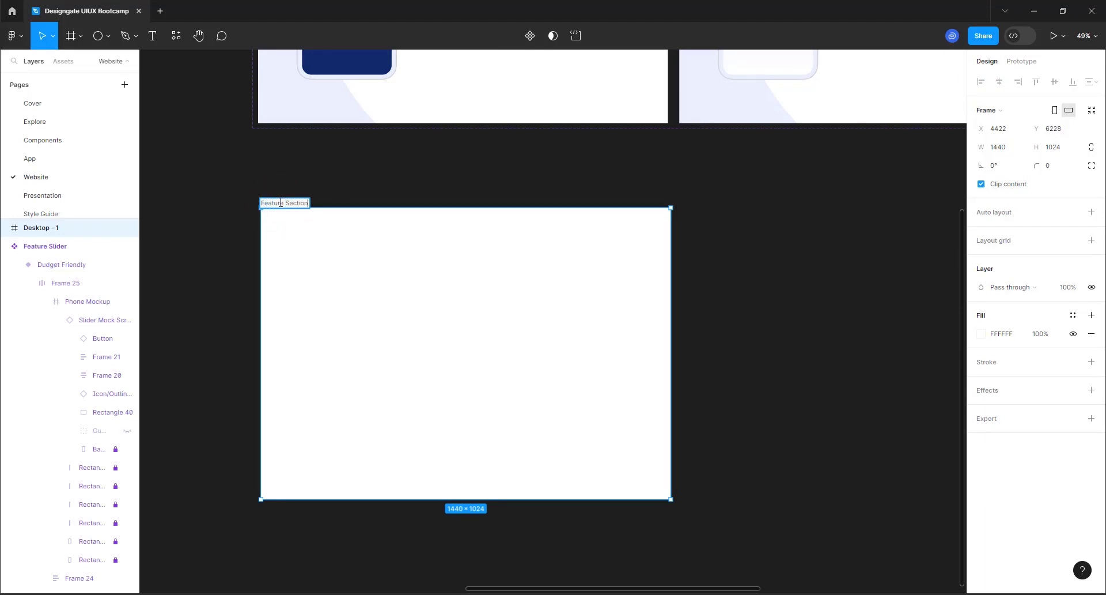
type("eature Section")
key("Return")
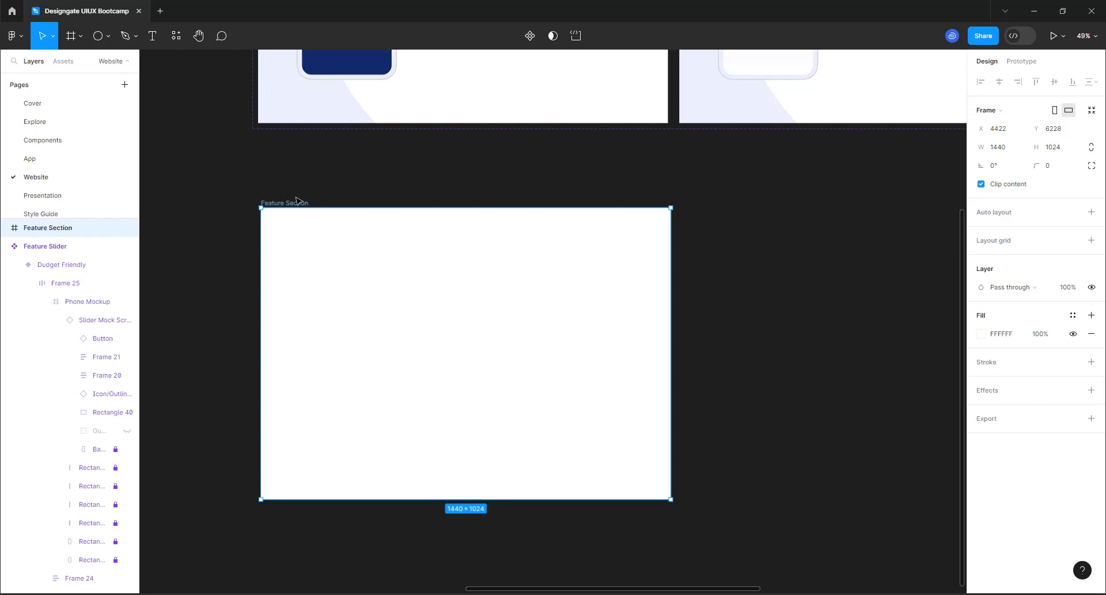
Drop a Feature Slider instance from Assets into Feature Section, centred horizontally and vertically
left_click(65, 64)
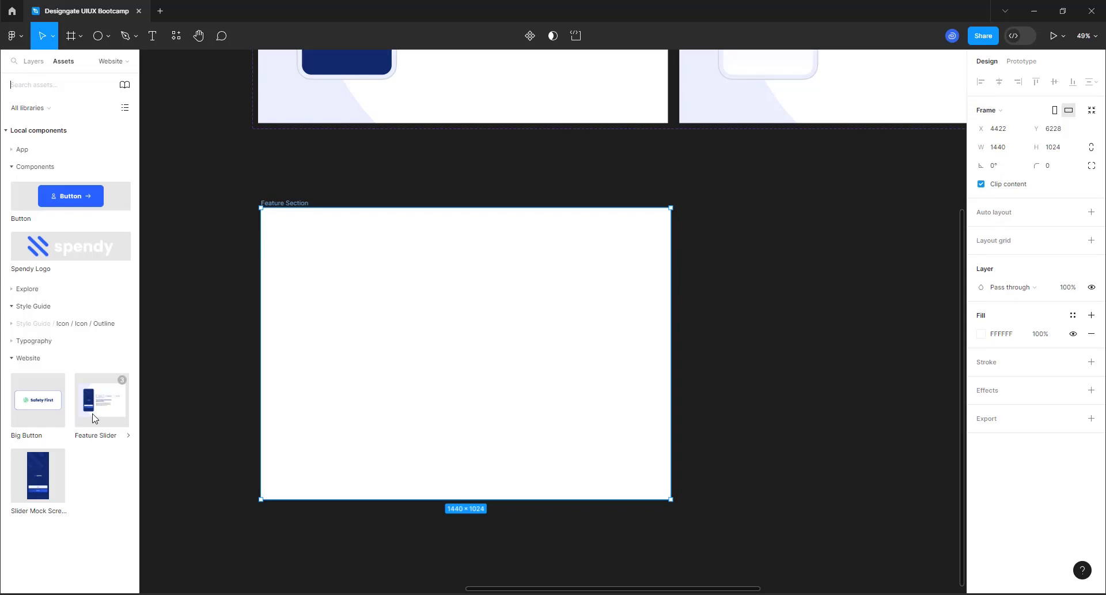
left_click_drag(94, 417, 494, 408)
left_click(1000, 82)
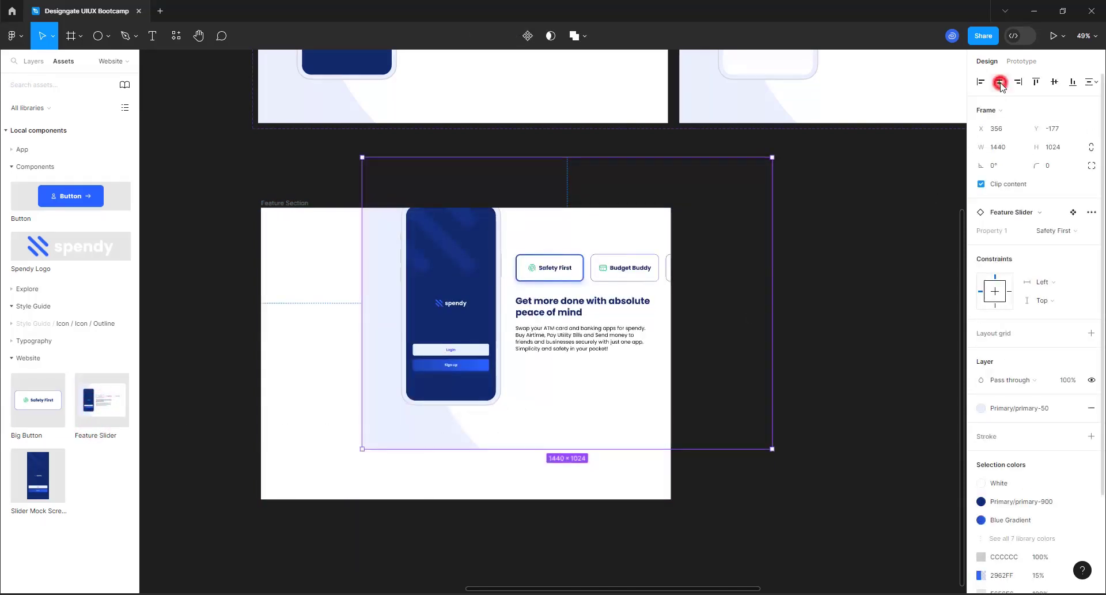
left_click(1054, 82)
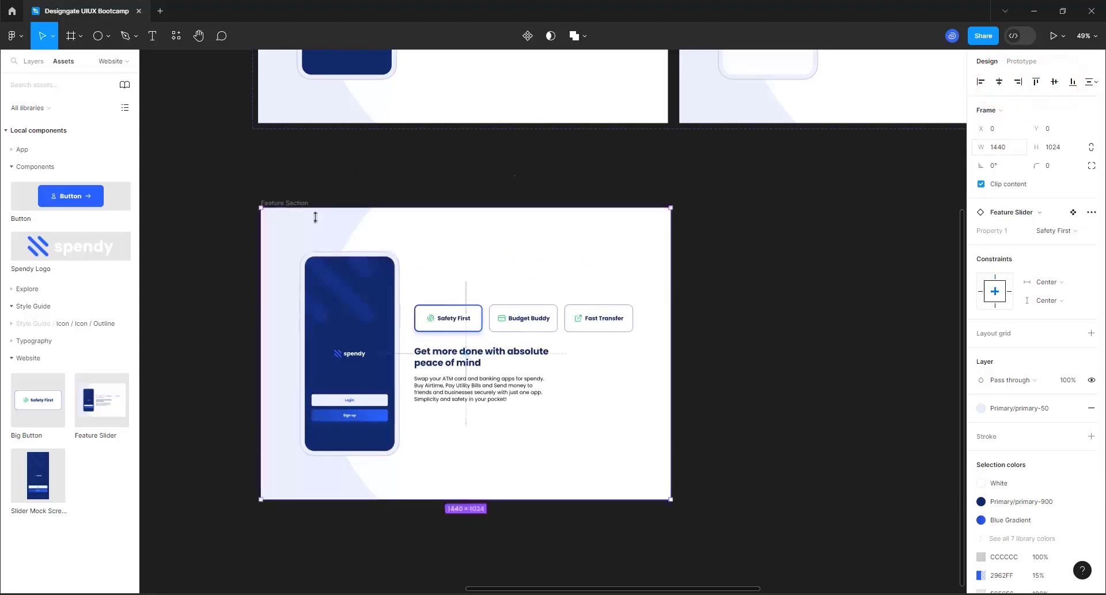
left_click(295, 203)
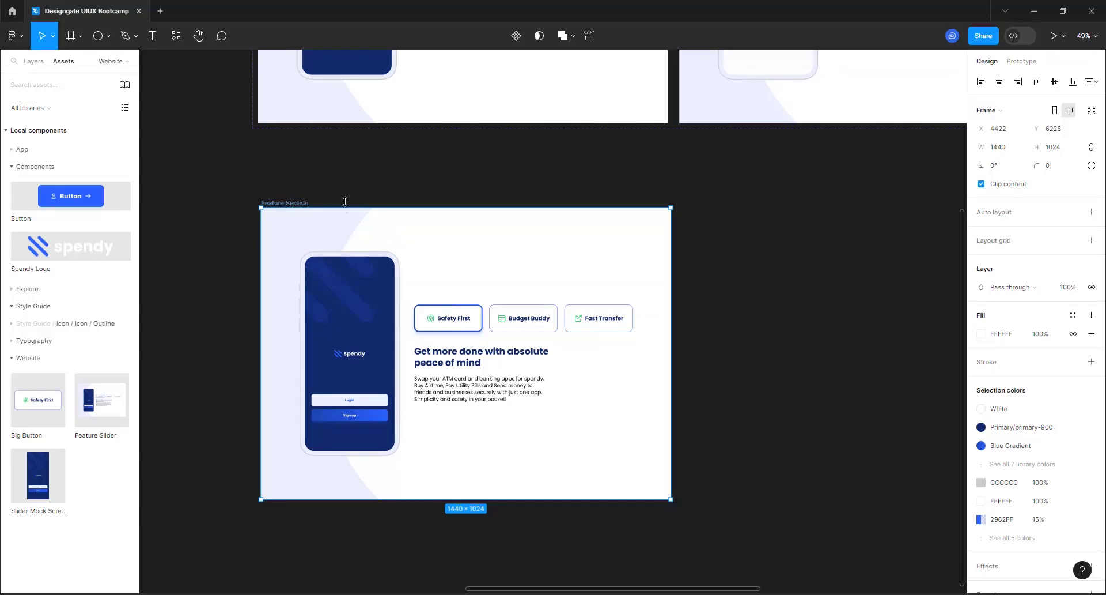
Present the prototype and click Budget Buddy in the presented slider
left_click(1065, 36)
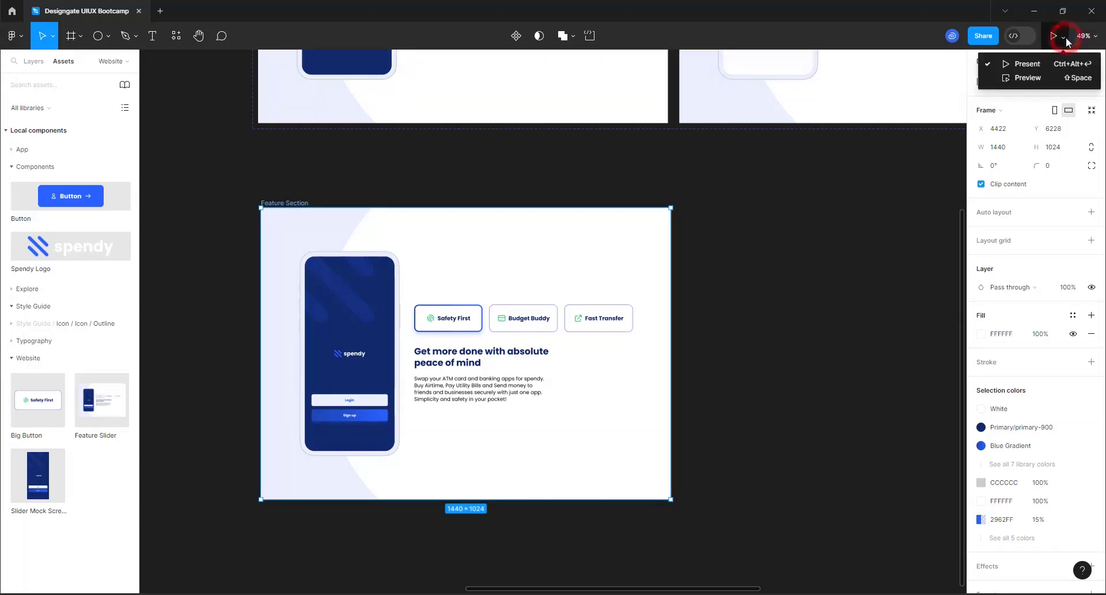
left_click(1028, 64)
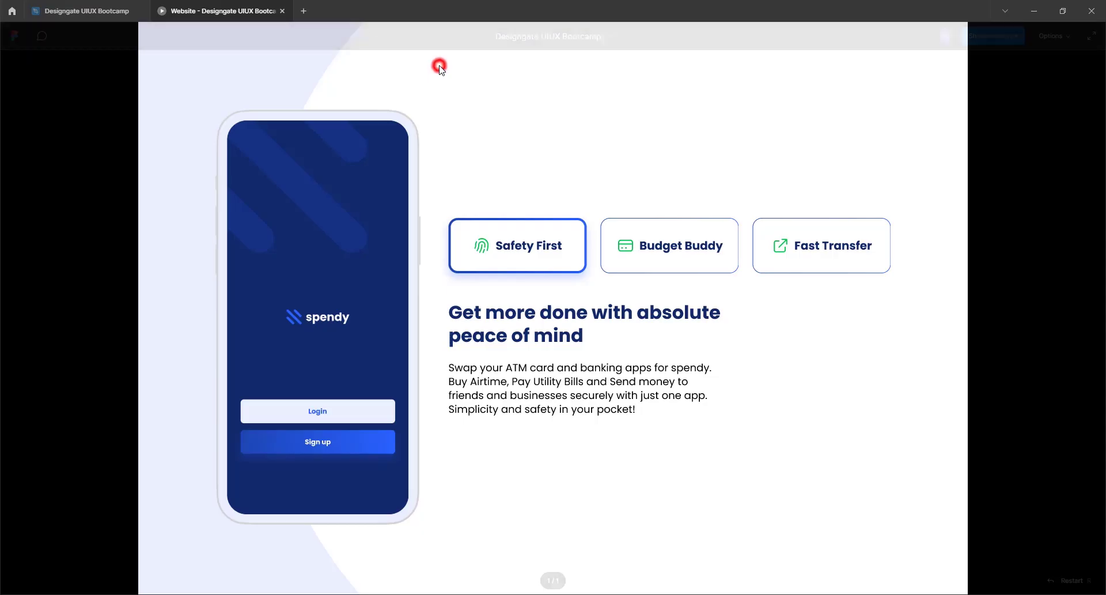
left_click(440, 70)
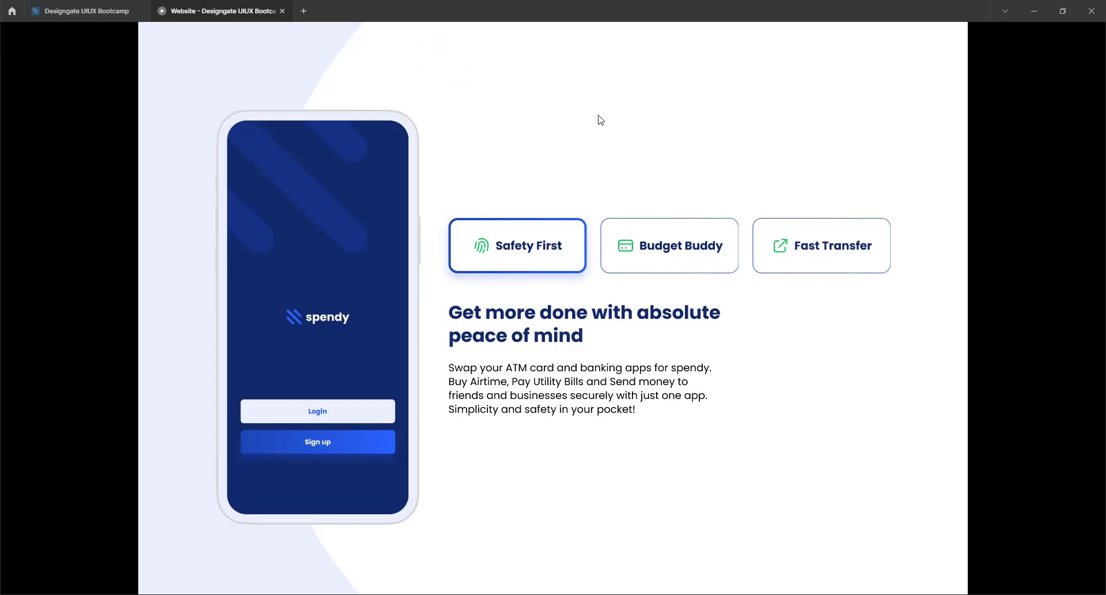
left_click(674, 253)
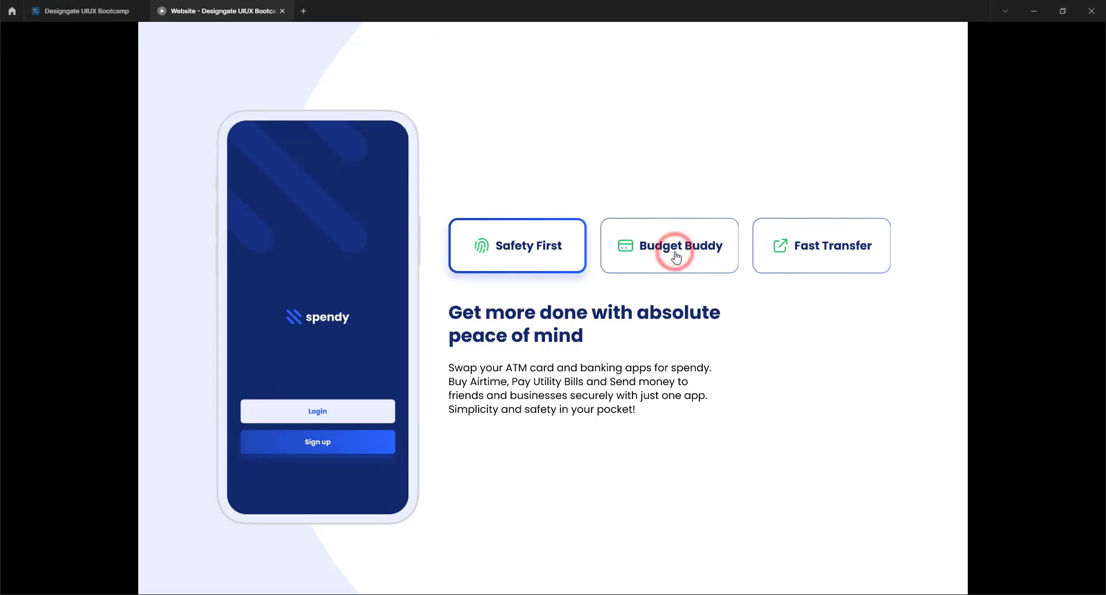